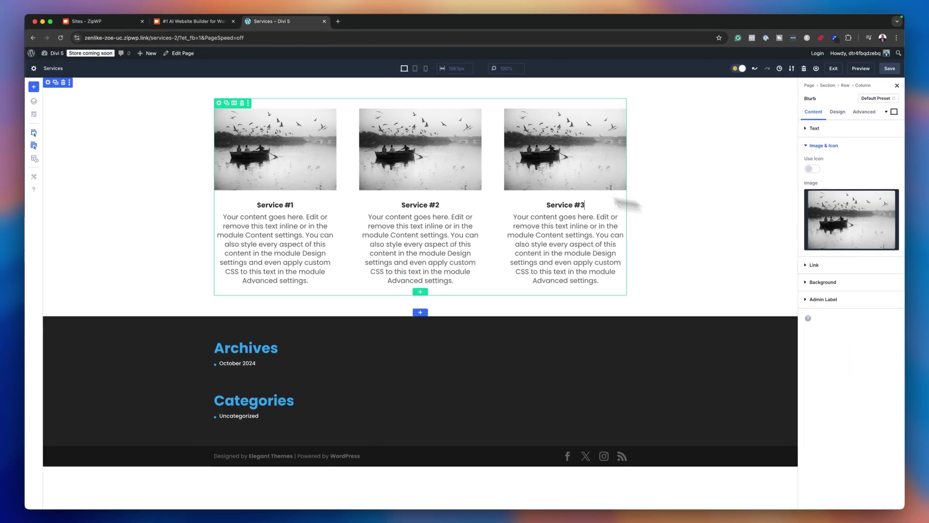
Replace the blurb's boat image with the laptop photo from the media library.
left_click(880, 262)
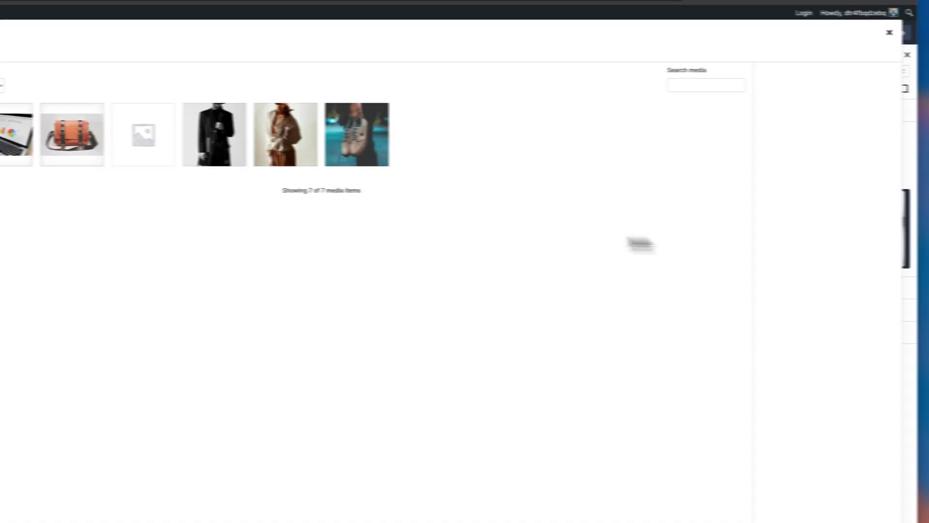
left_click(27, 159)
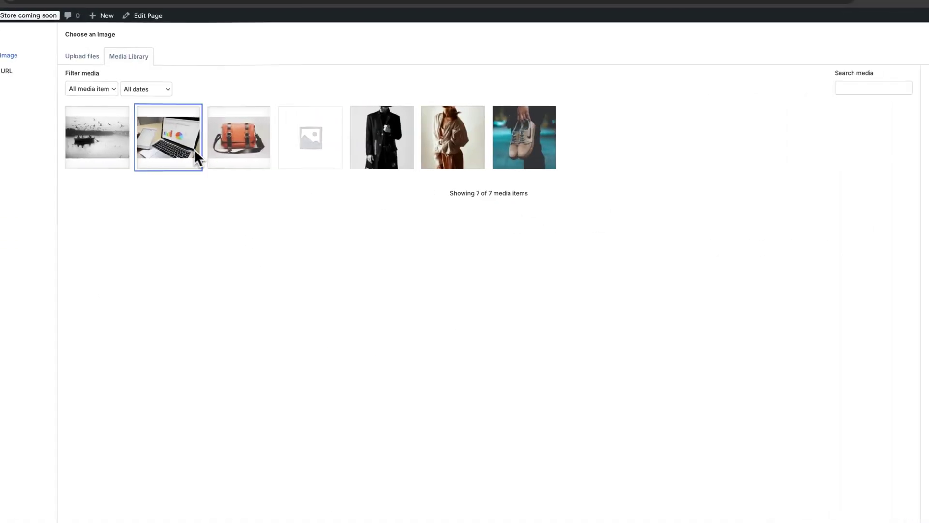
left_click(861, 520)
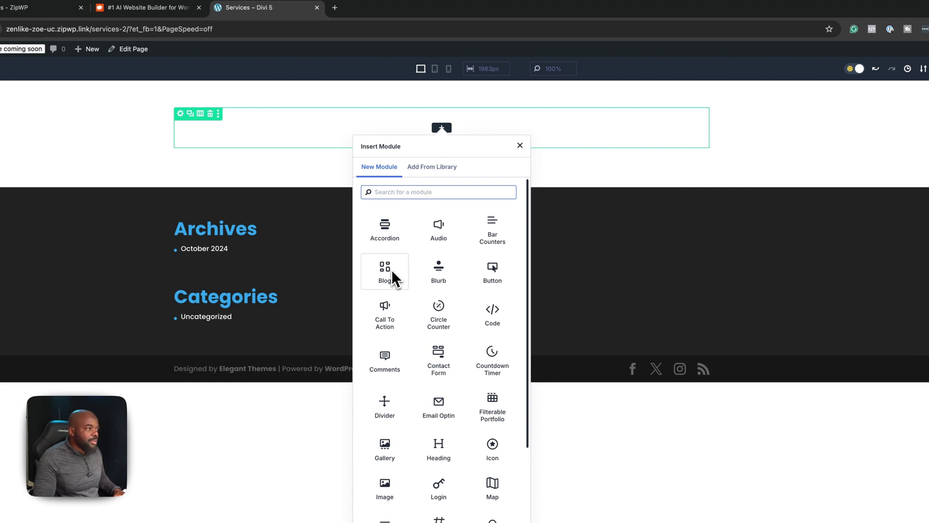
Insert a Blurb module into the empty row and centre its text.
left_click(437, 280)
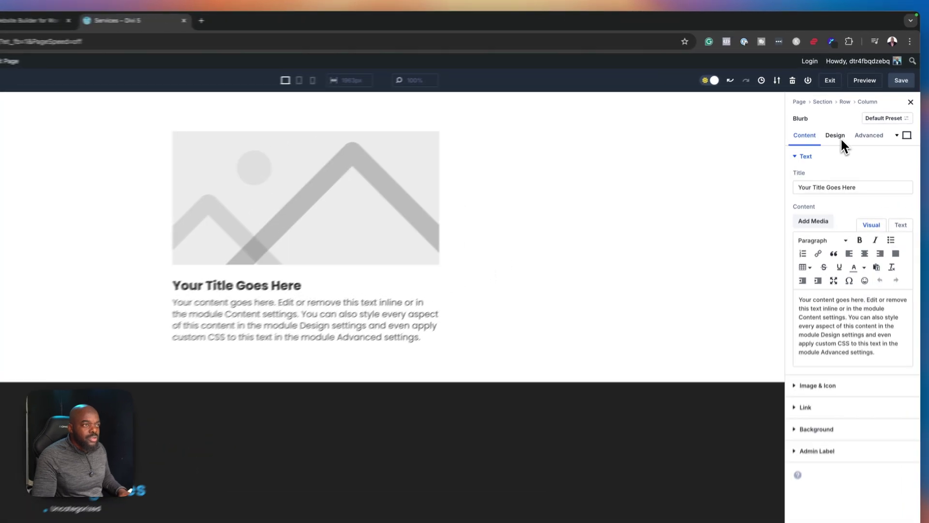
left_click(838, 112)
left_click(816, 183)
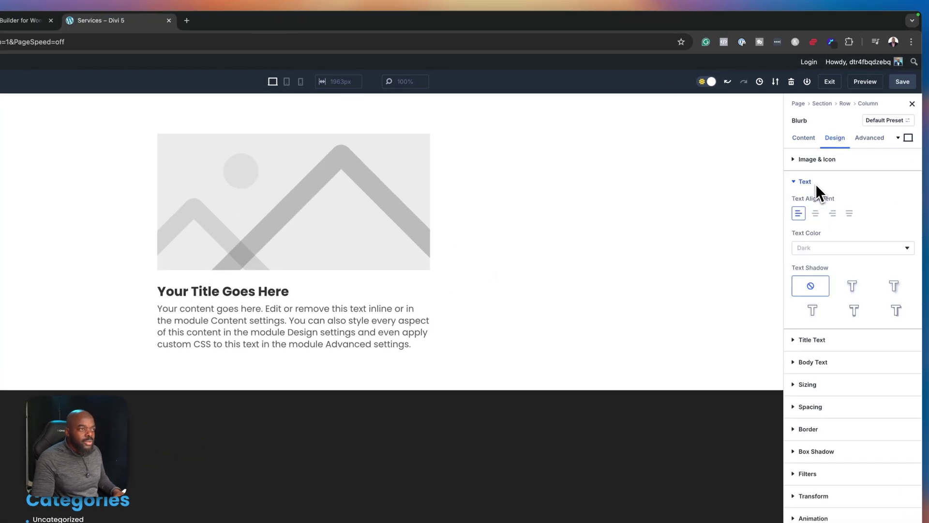
left_click(817, 213)
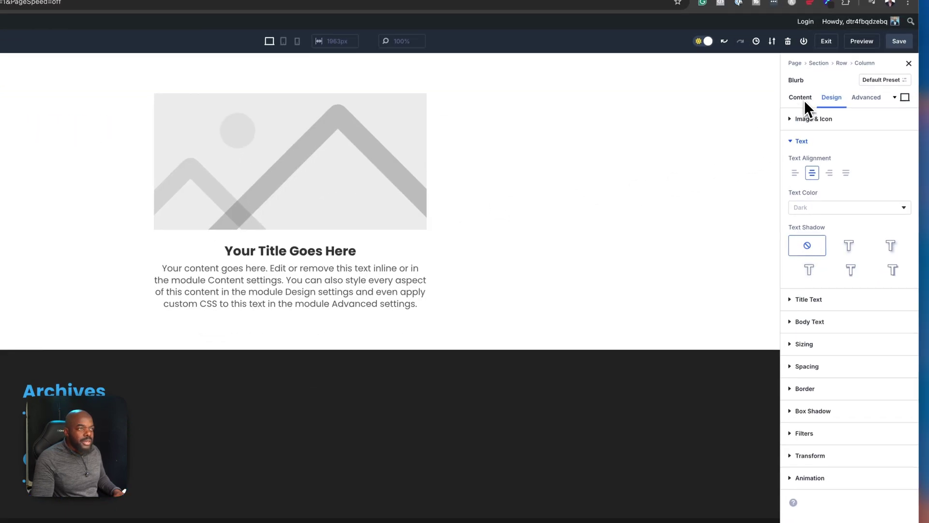
Replace the blurb's placeholder image with the black-and-white boat photo from the media library.
left_click(804, 99)
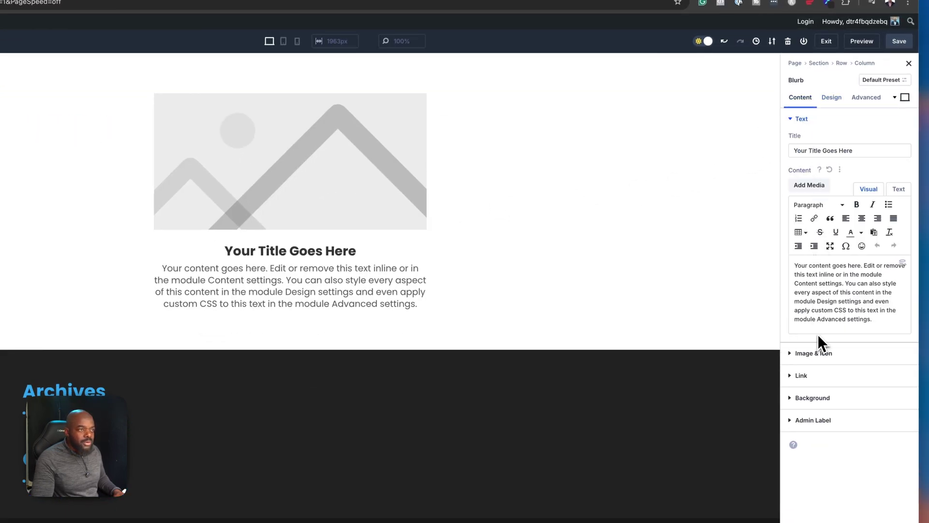
left_click(833, 352)
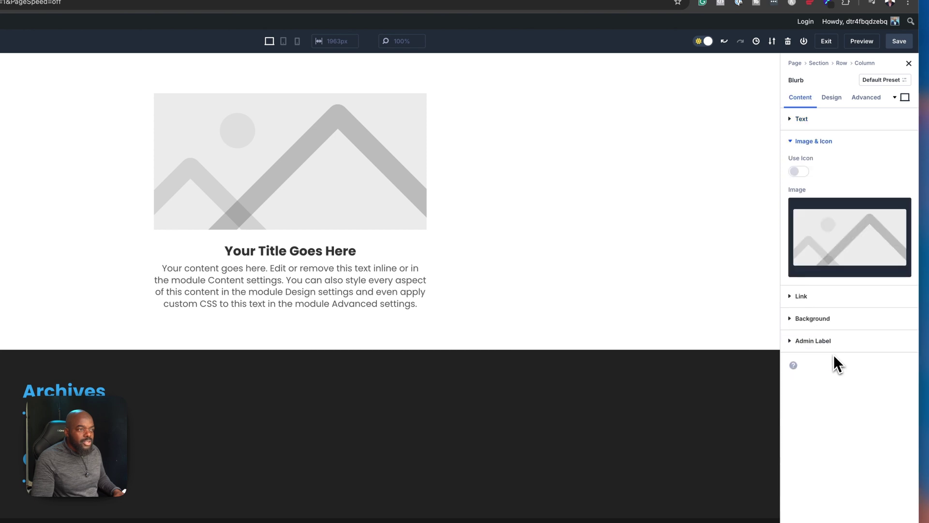
left_click(845, 259)
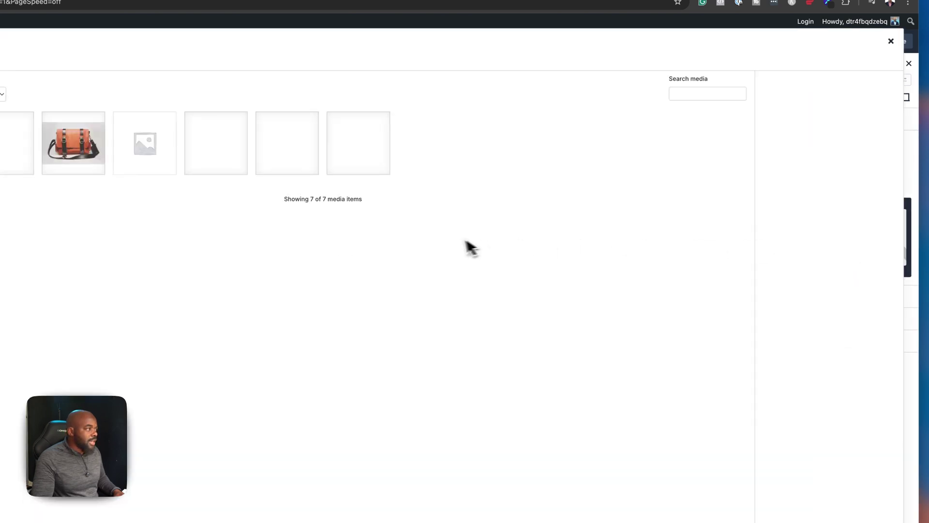
left_click(120, 173)
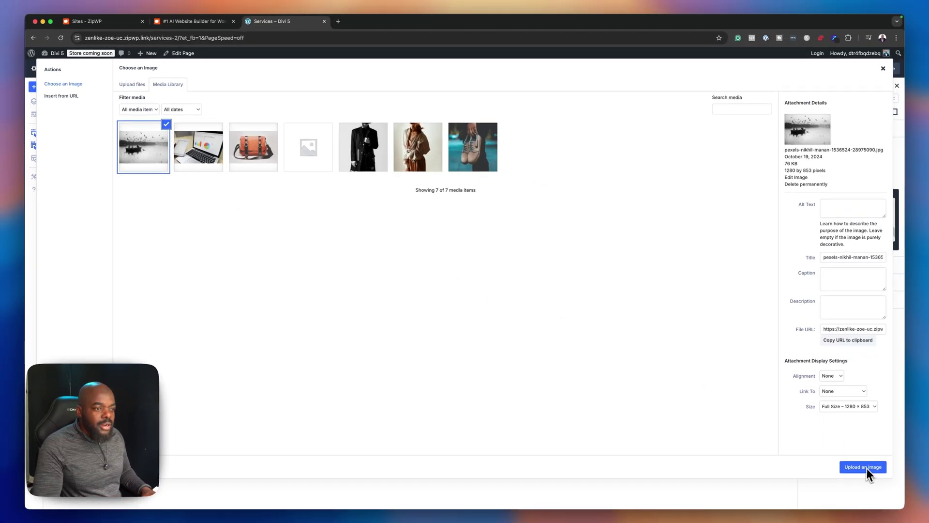
left_click(866, 469)
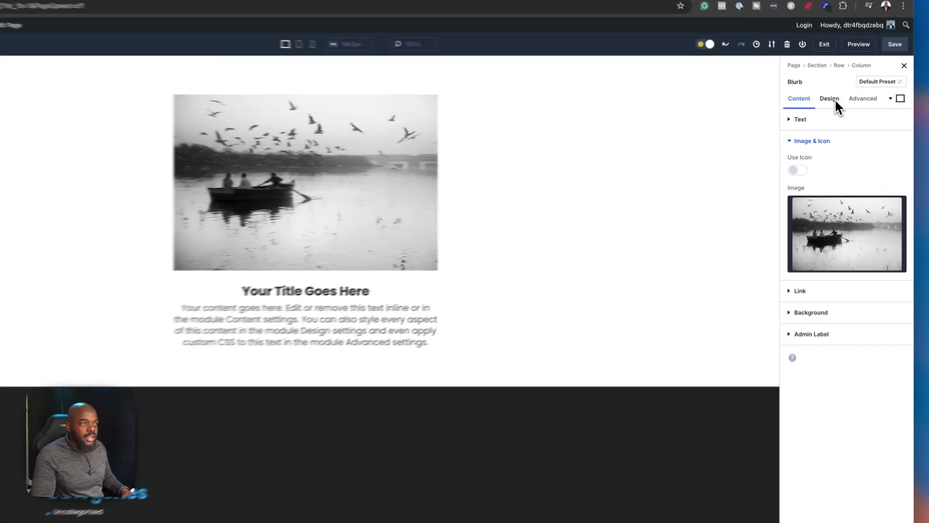
Set the blurb's content width to 100% in its sizing settings.
left_click(837, 112)
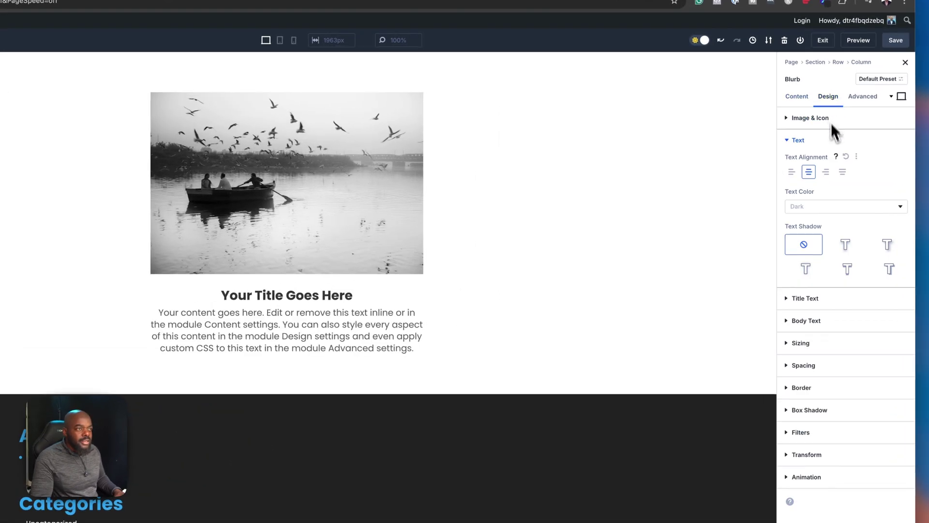
left_click(837, 348)
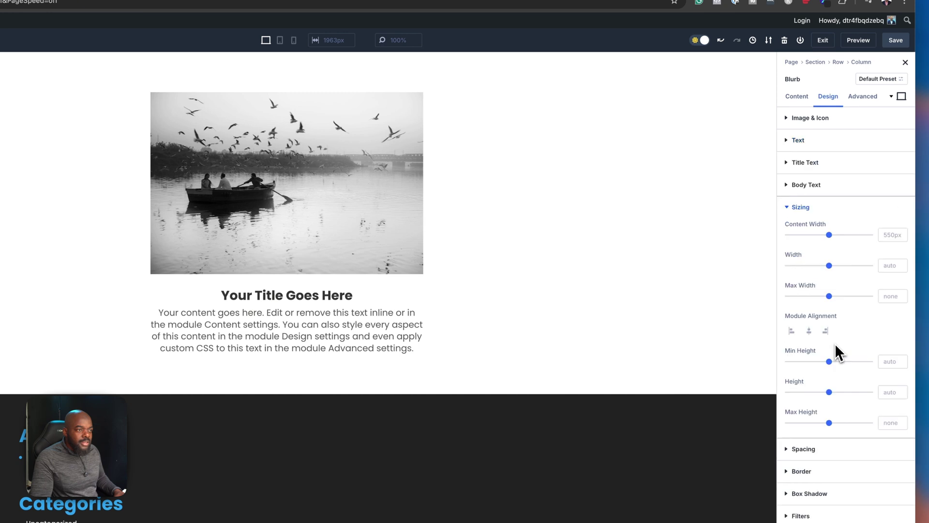
left_click(886, 234)
type("100%")
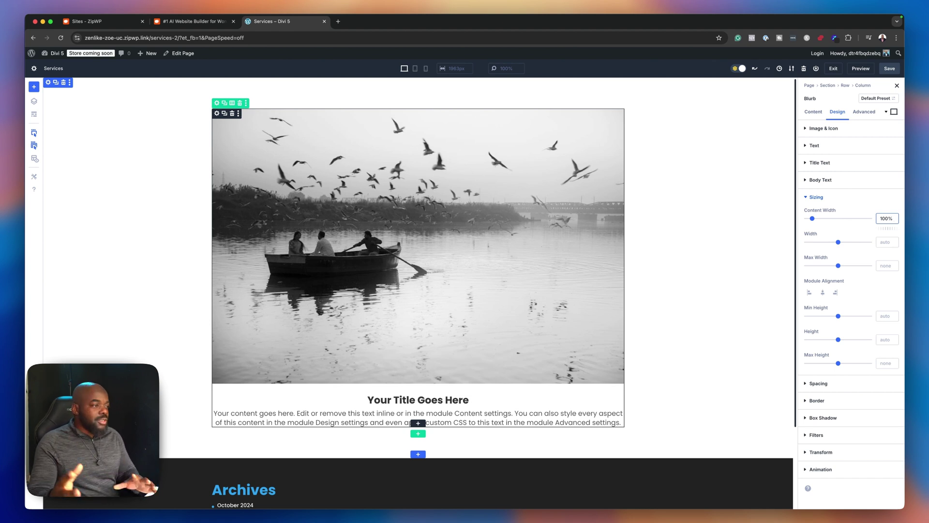
Replace the blurb's placeholder title on the page with "Service #1".
left_click(387, 400)
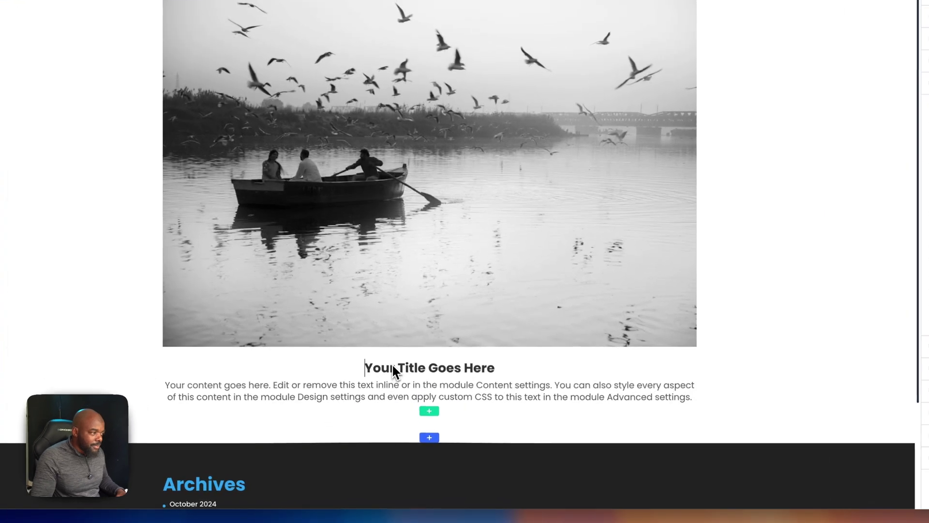
left_click_drag(367, 366, 494, 364)
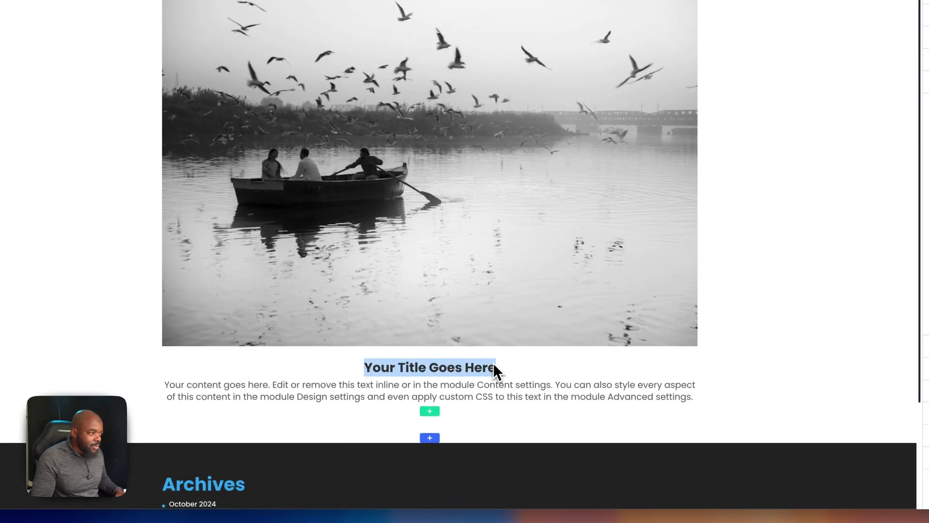
type("Servi")
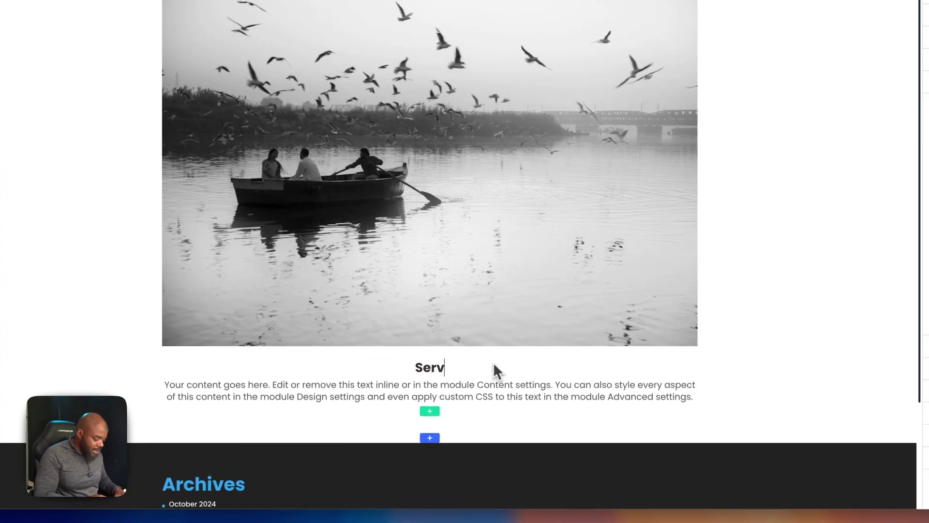
type("ce")
type(" #1")
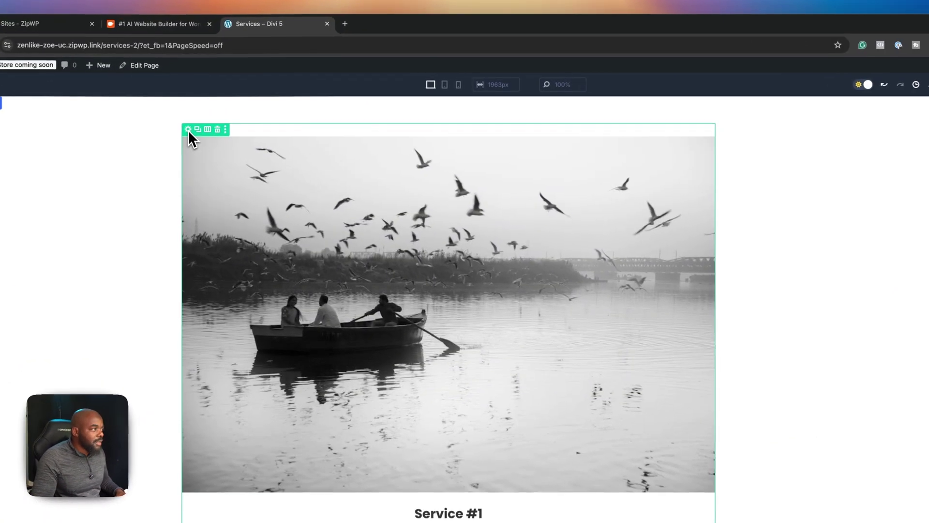
Duplicate the row's column twice to make three columns with the same blurb.
left_click(188, 130)
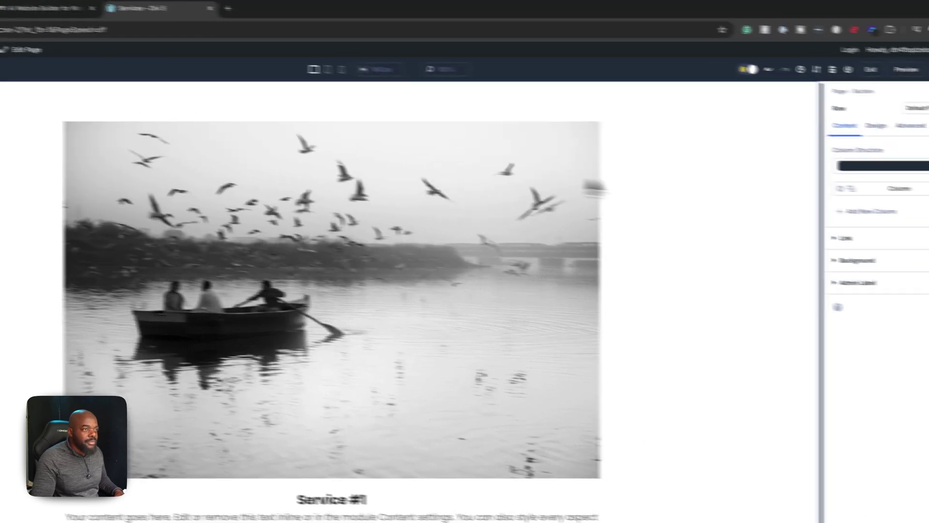
left_click(852, 187)
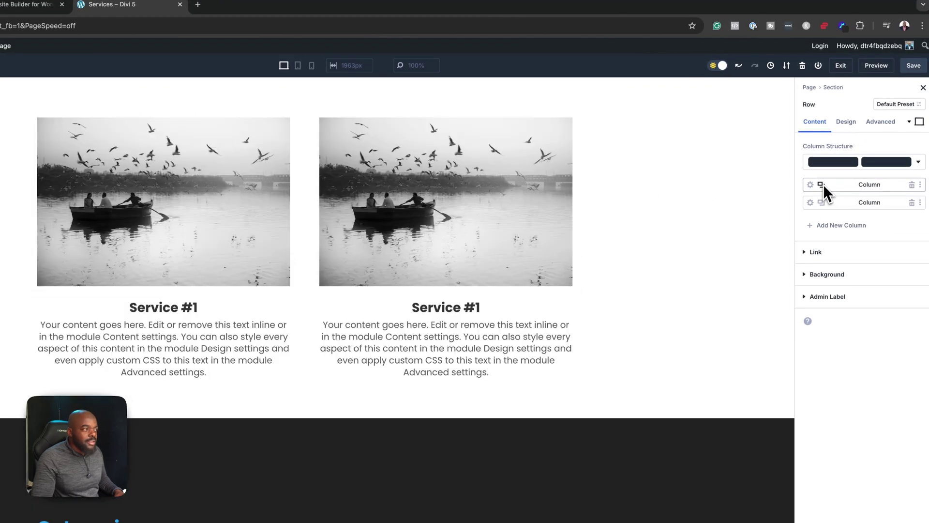
left_click(821, 185)
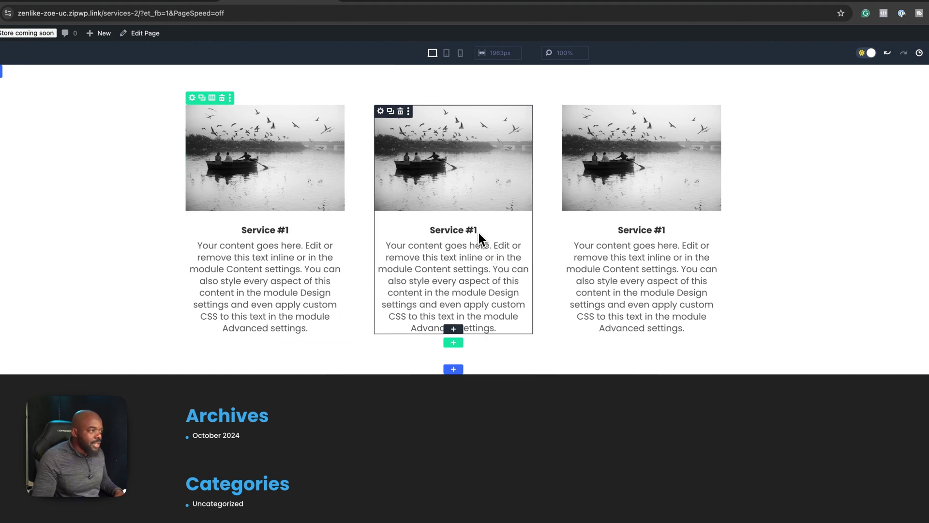
Retitle the middle column's blurb "Service #2" and the last column's blurb "Service #3".
left_click(475, 230)
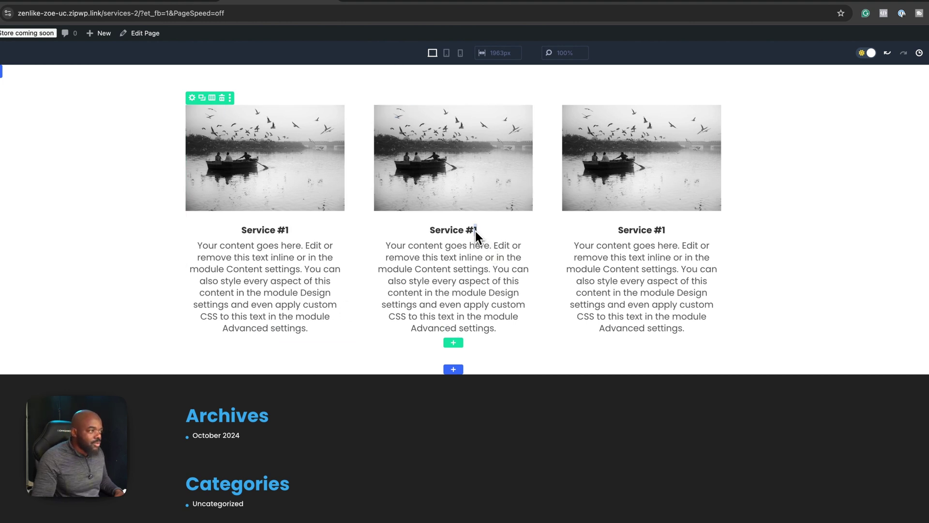
type("2")
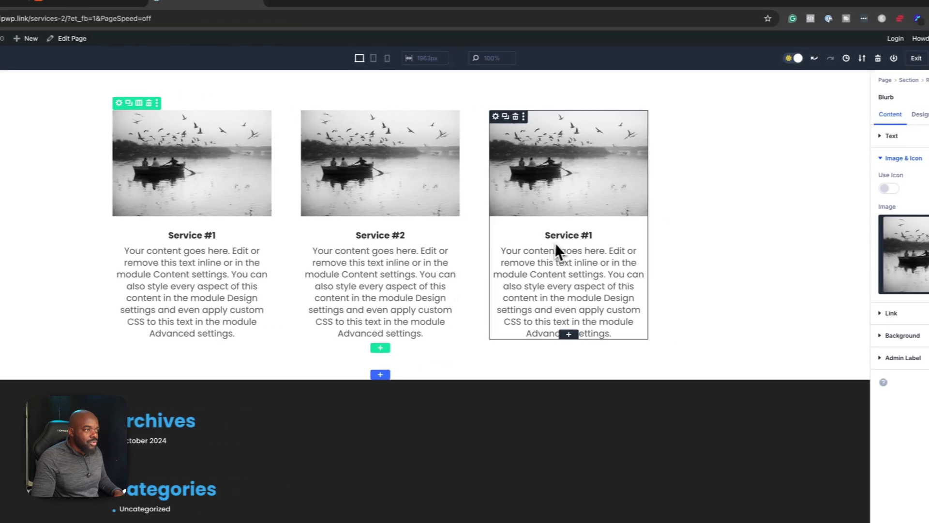
left_click(597, 237)
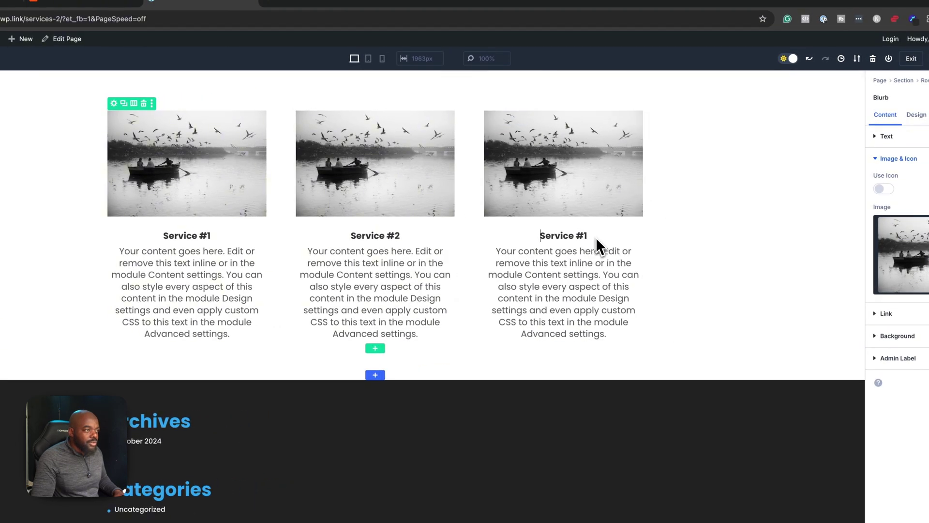
key("BackSpace")
type("3")
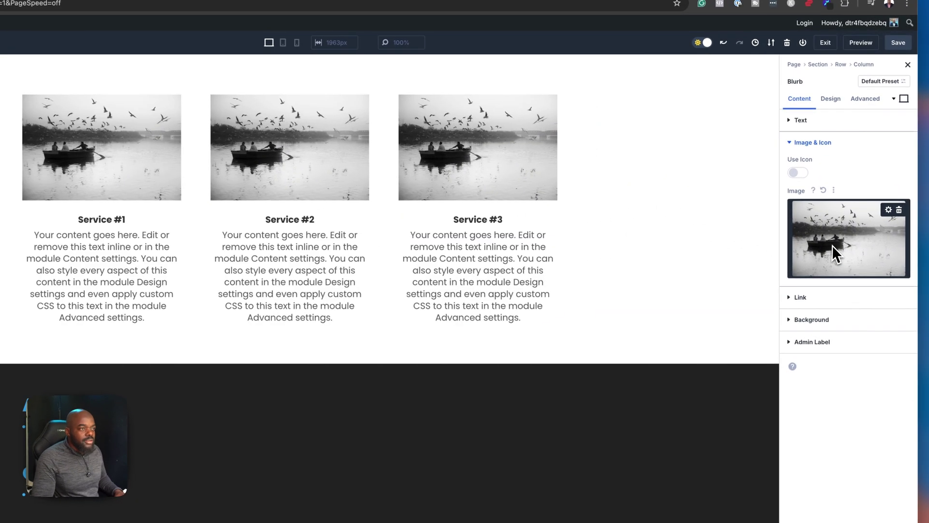
Replace the Service #3 blurb's image with the orange leather bag photo from the media library.
left_click(840, 225)
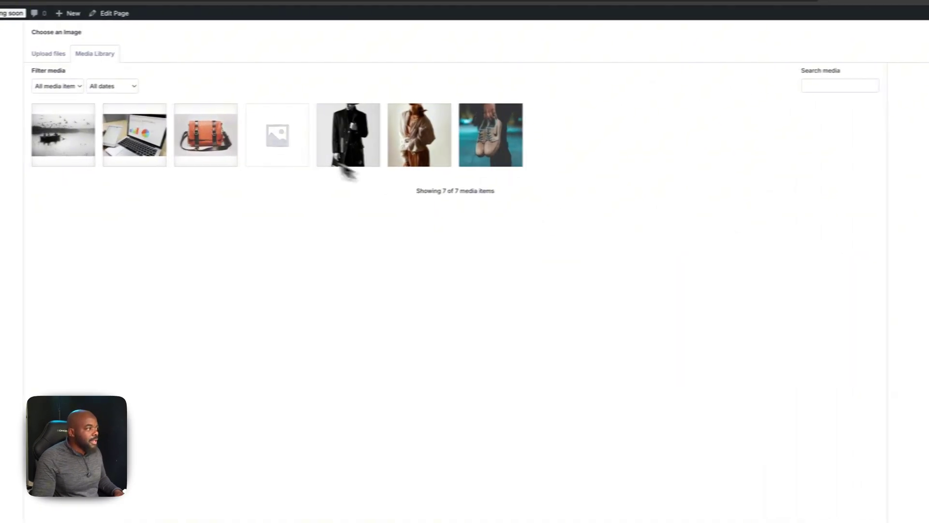
left_click(238, 134)
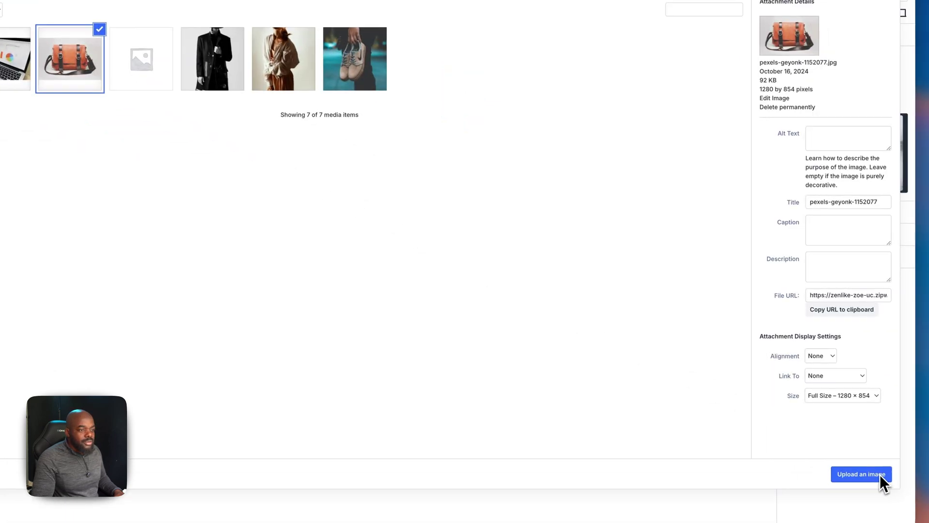
left_click(880, 475)
Replace the Service #2 blurb's image with the laptop photo from the media library.
left_click(289, 64)
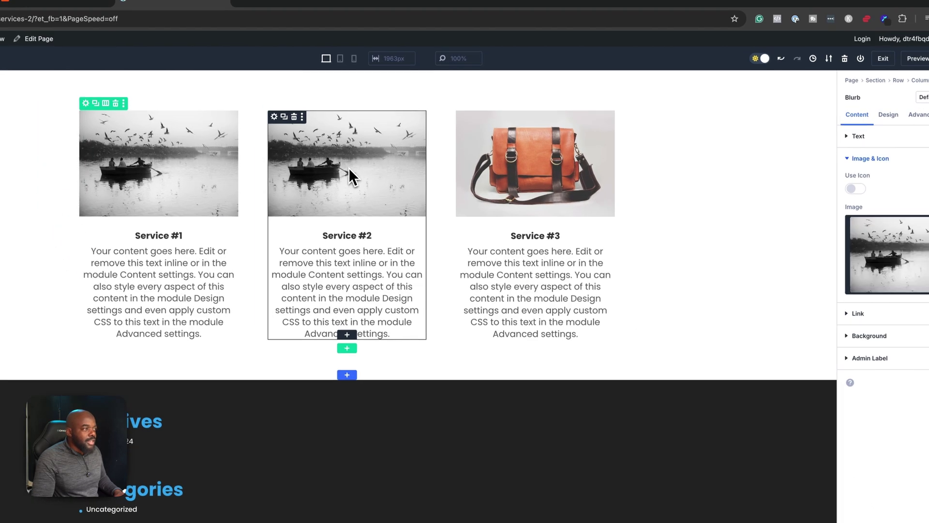
left_click(915, 285)
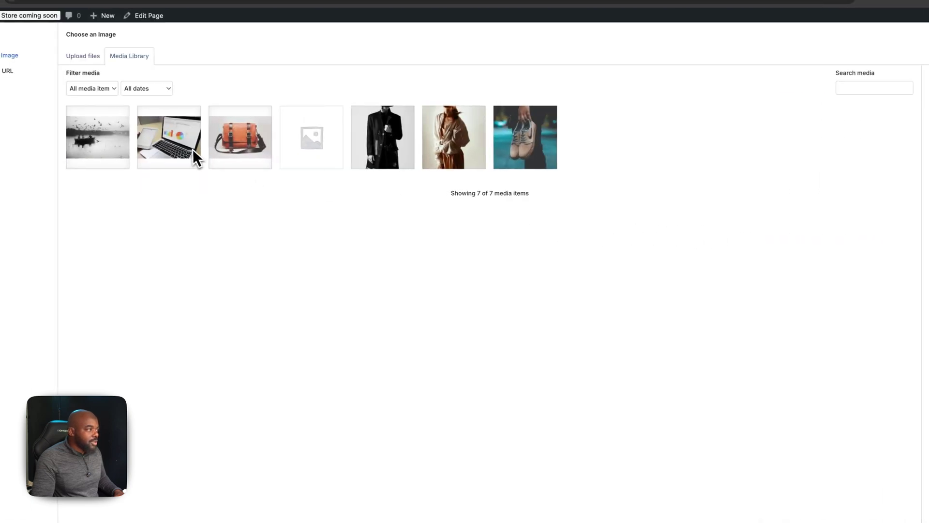
left_click(188, 147)
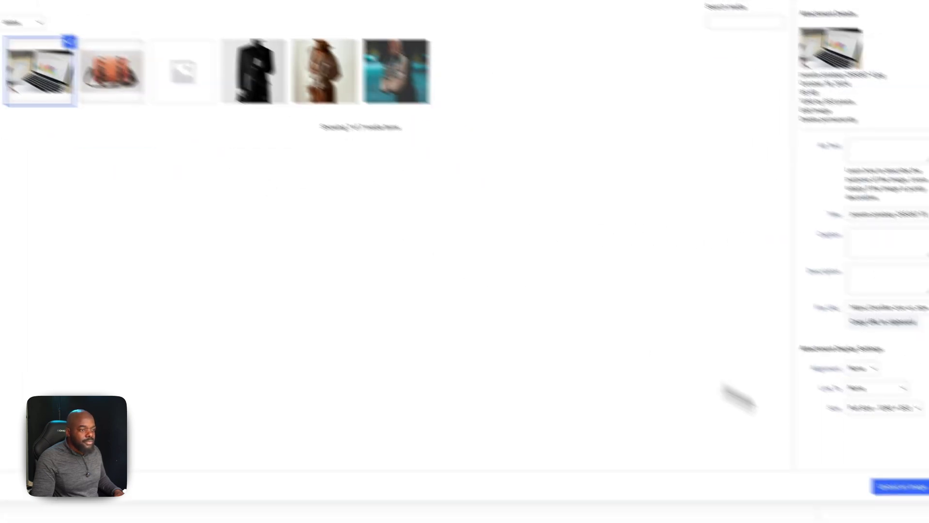
left_click(853, 463)
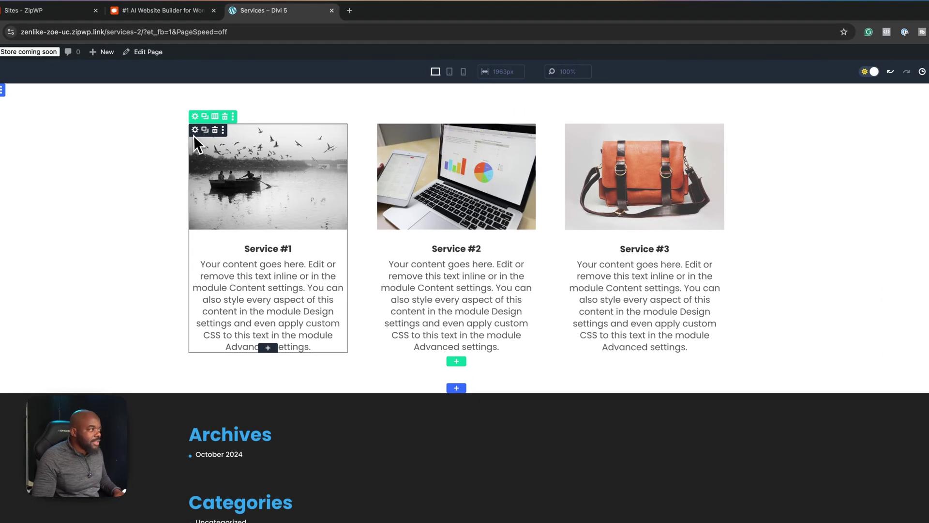
Give the Service #1 blurb a dark grey background colour, #636363.
left_click(195, 131)
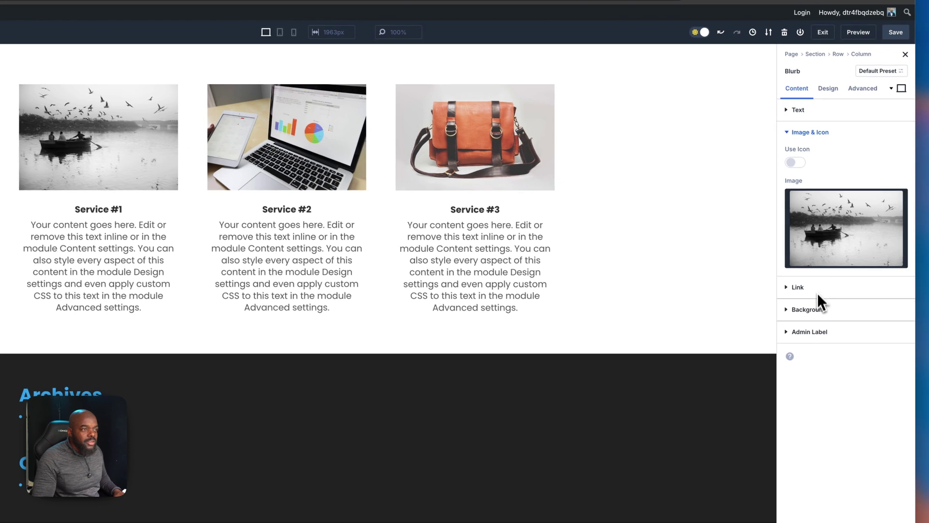
left_click(821, 309)
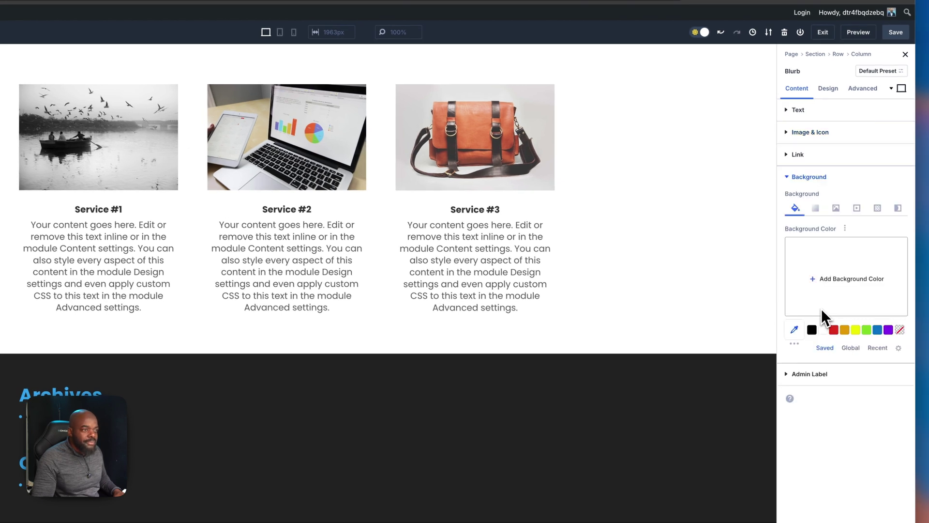
left_click(814, 332)
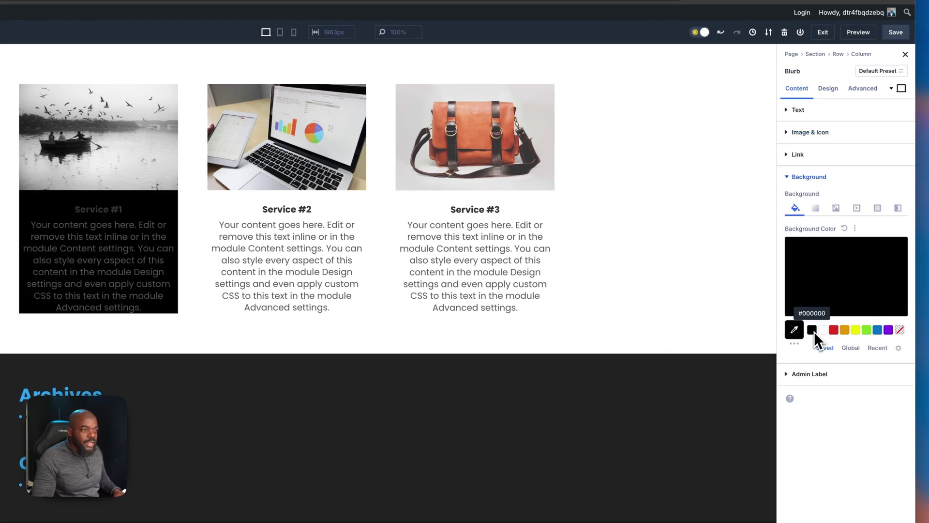
left_click(818, 282)
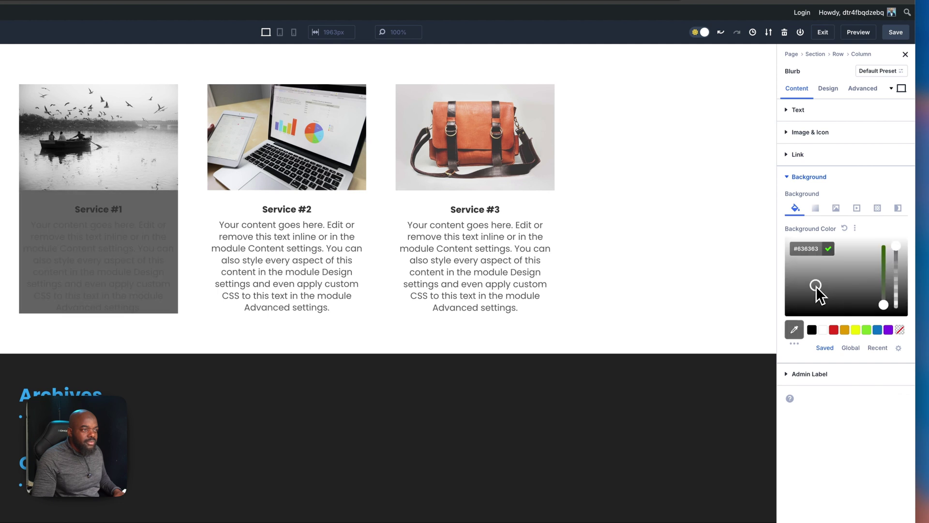
Lighten the Service #1 blurb's background to #dbdbdb and set its padding to 2rem on all four sides, linking the opposite sides.
left_click_drag(818, 282, 780, 251)
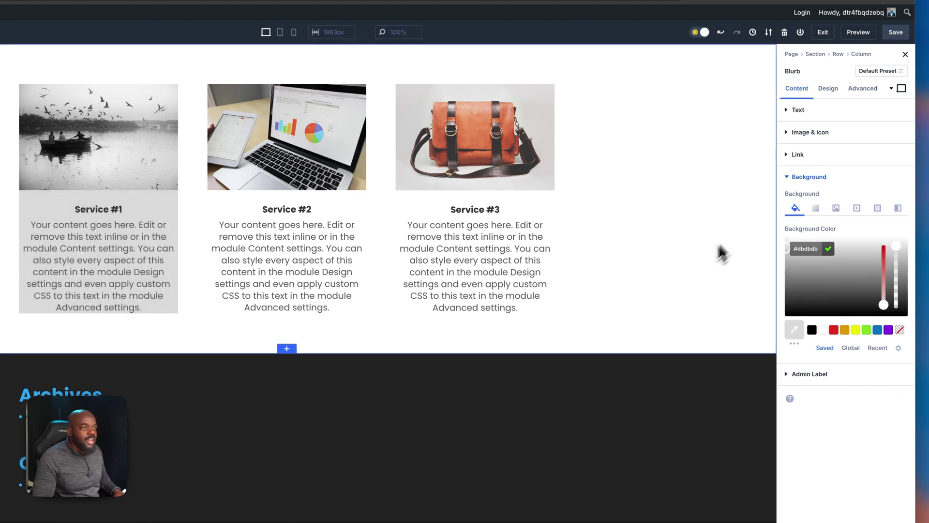
left_click(835, 91)
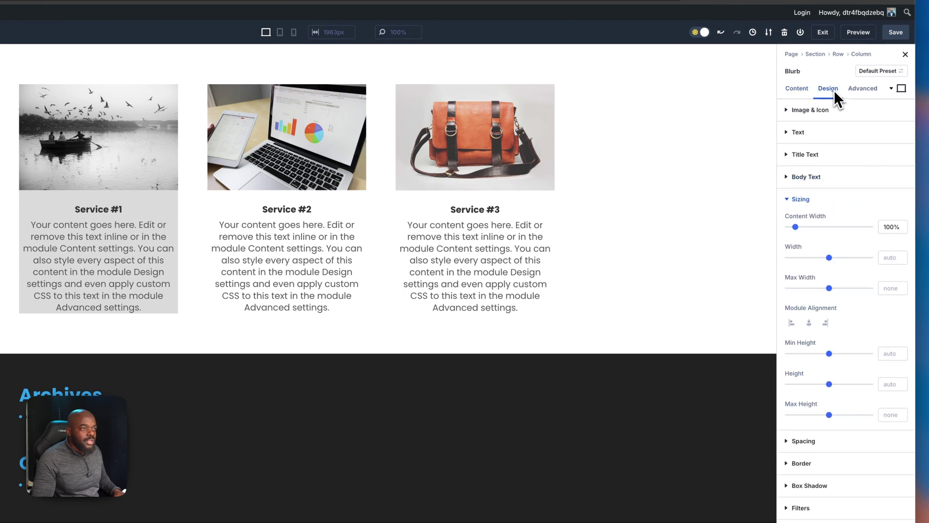
scroll(856, 433, "down", 3)
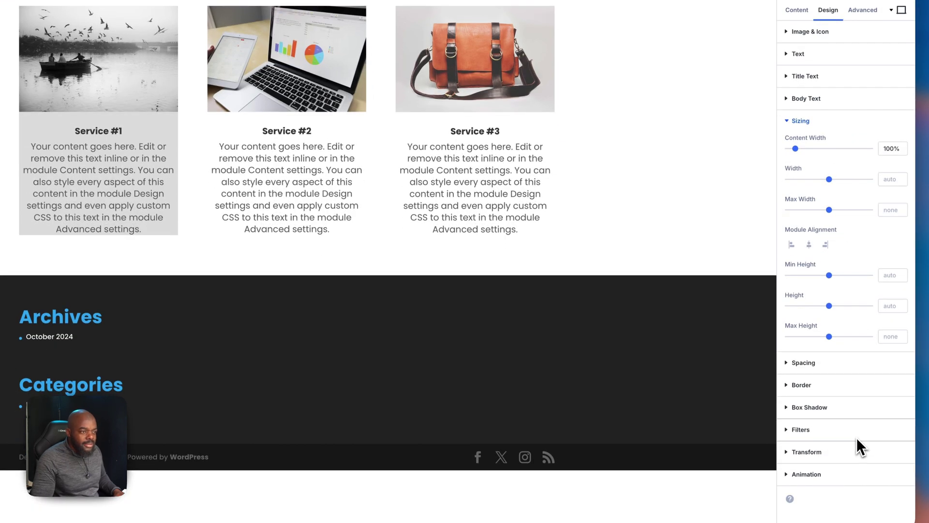
left_click(823, 362)
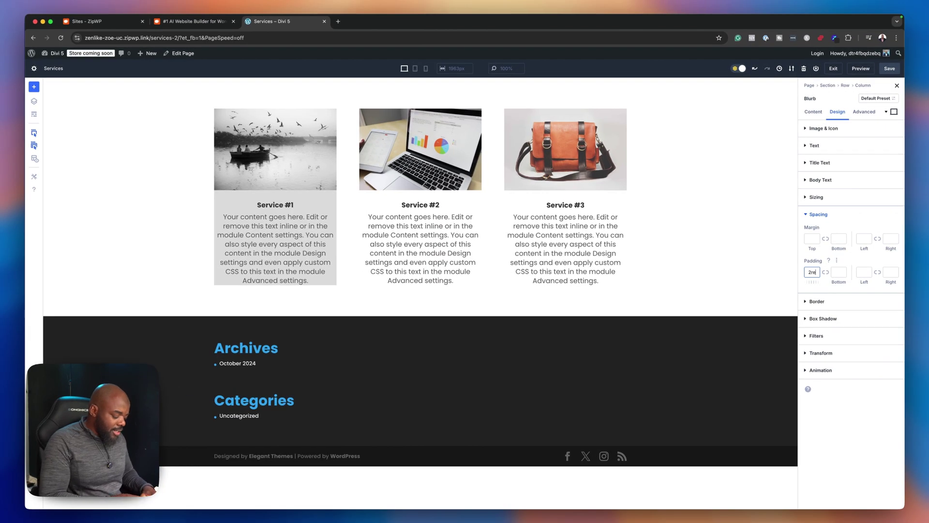
type("rem")
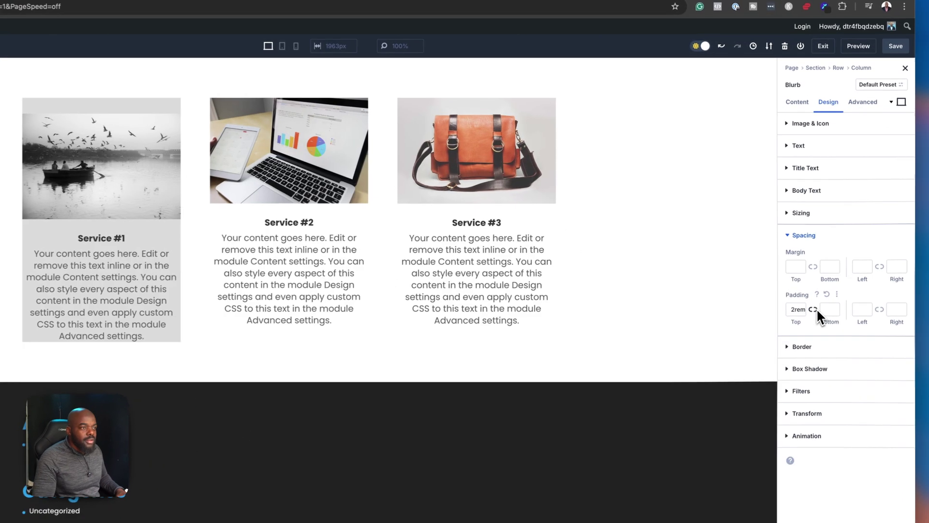
left_click(826, 272)
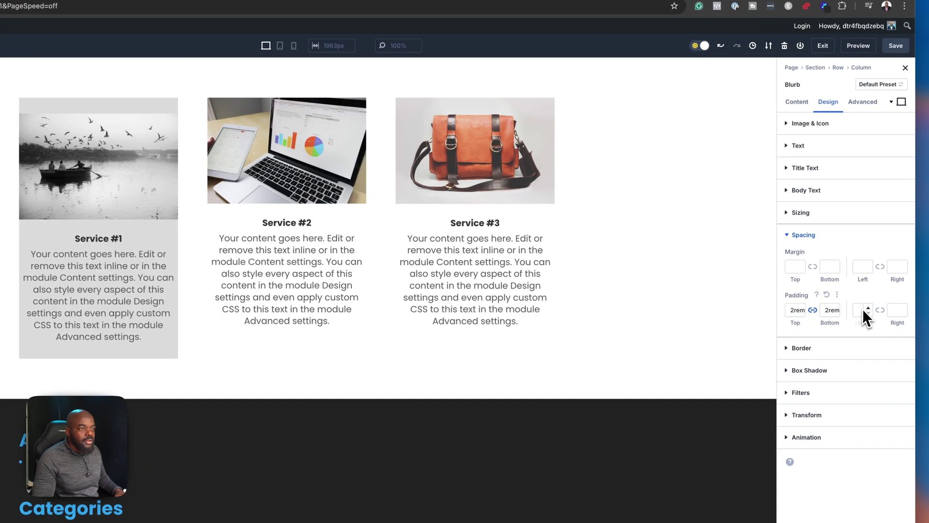
type("2r")
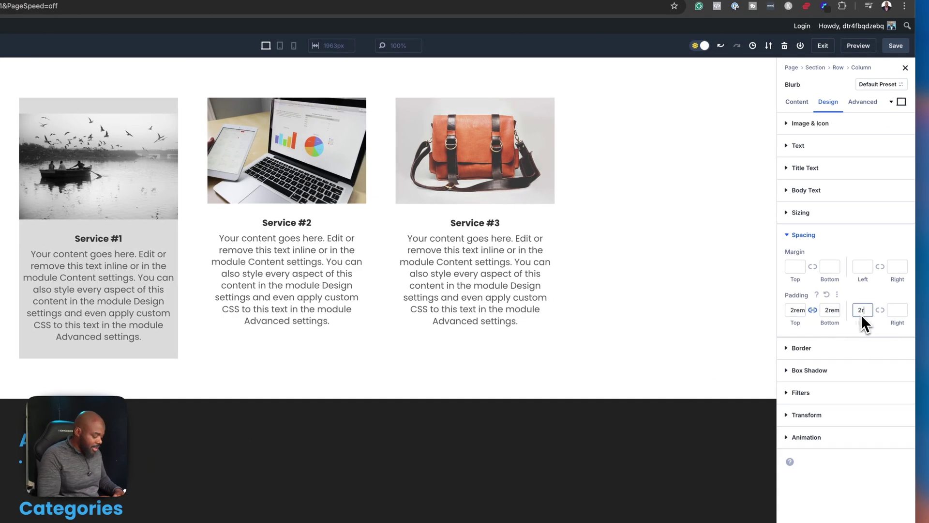
type("em")
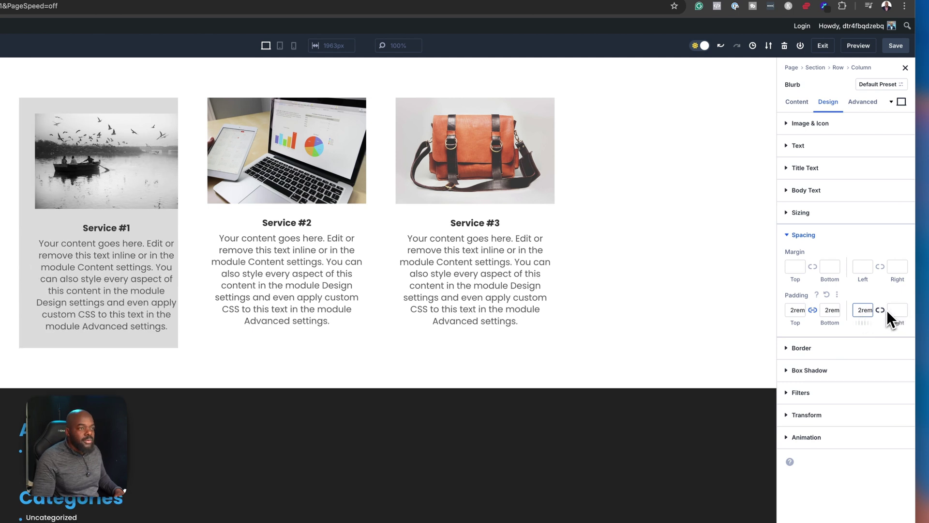
left_click(880, 310)
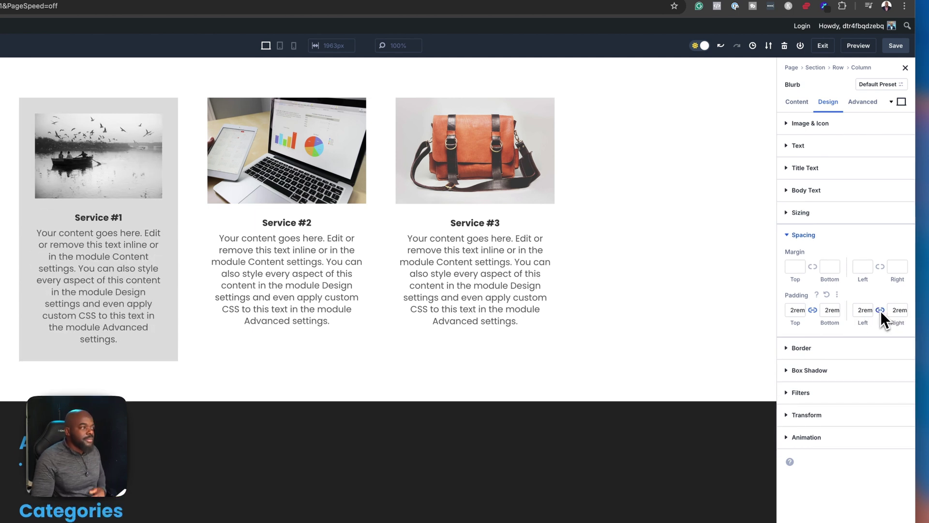
Change the Service #1 blurb's background colour to a very pale grey.
left_click(793, 102)
left_click(795, 343)
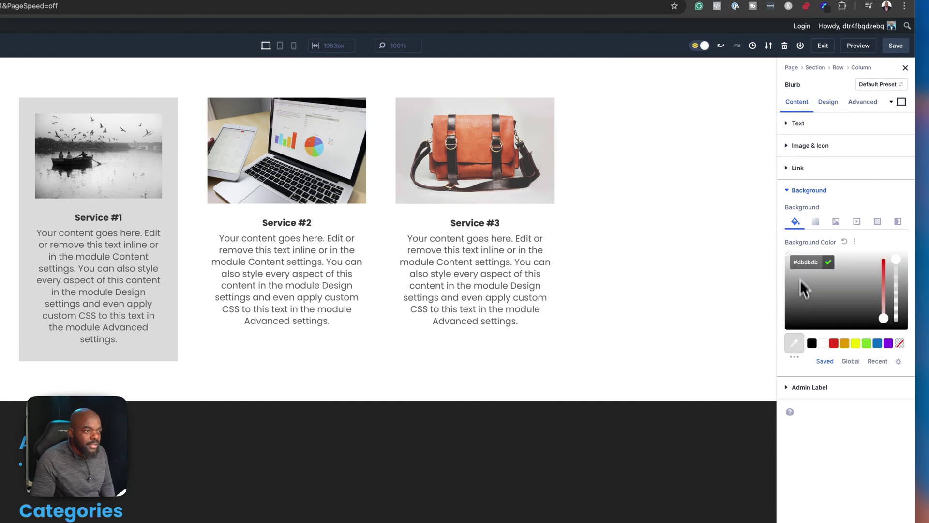
left_click(784, 252)
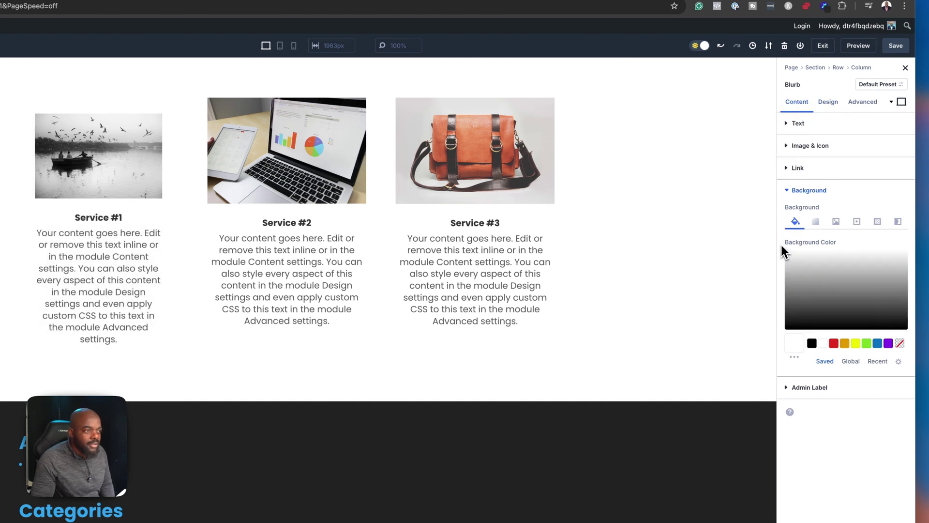
left_click(783, 257)
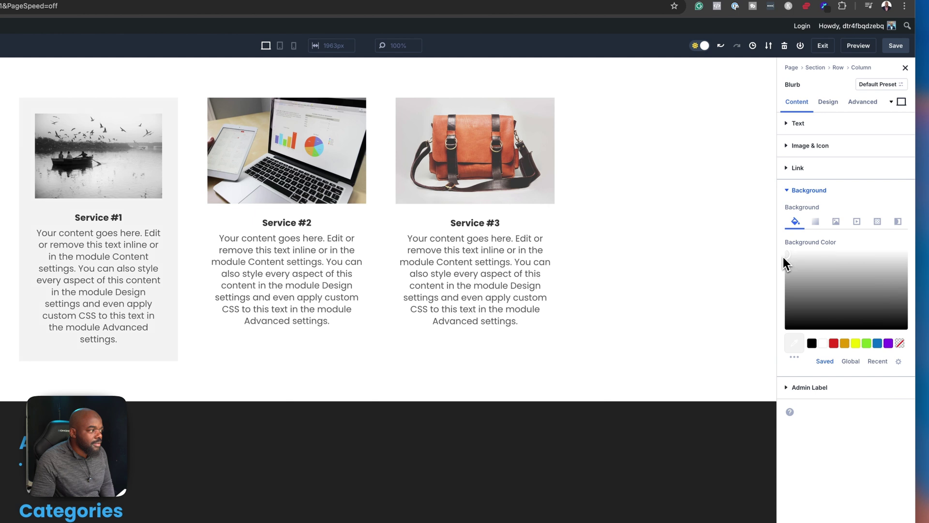
left_click(625, 301)
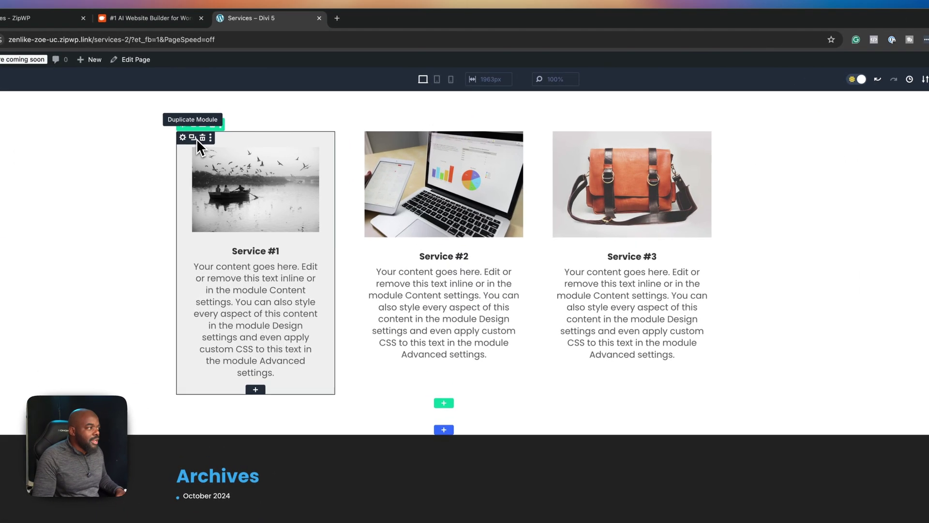
Copy the Service #1 blurb's module style and paste it onto the Service #2 and Service #3 blurbs.
right_click(196, 139)
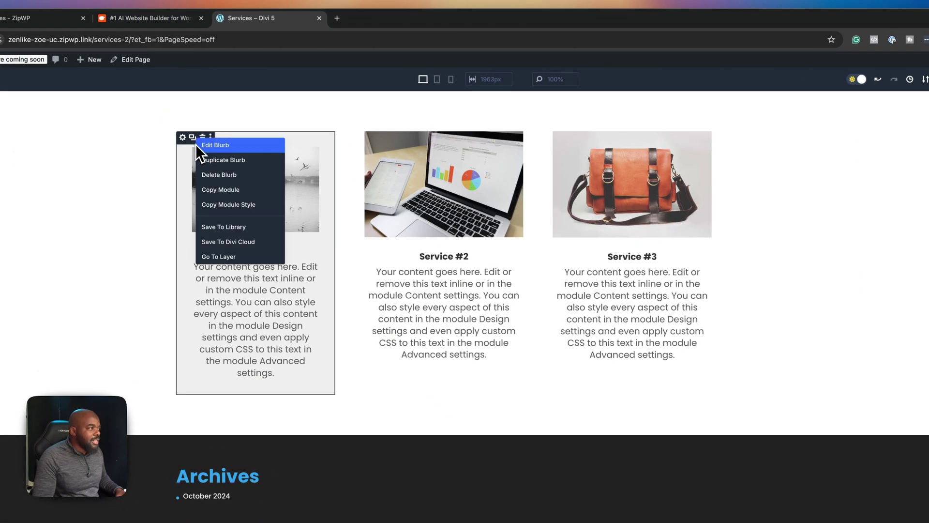
left_click(261, 207)
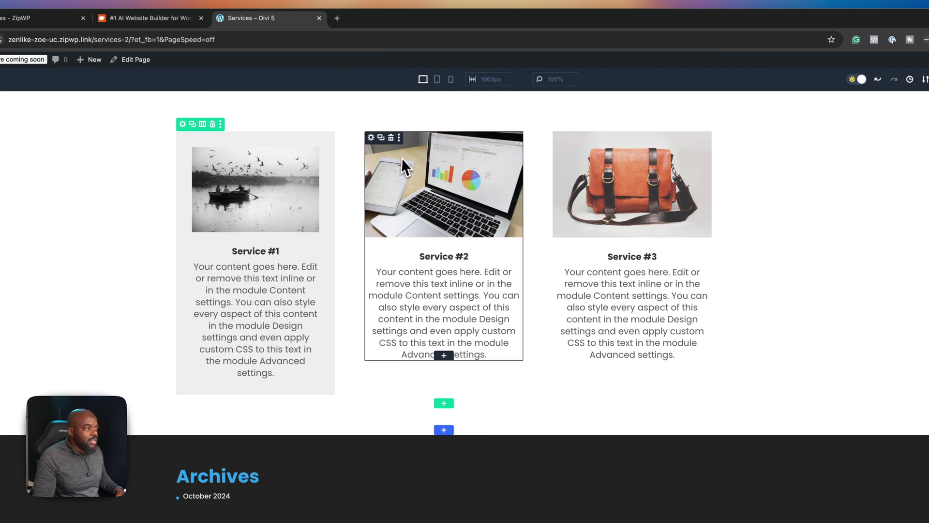
right_click(394, 143)
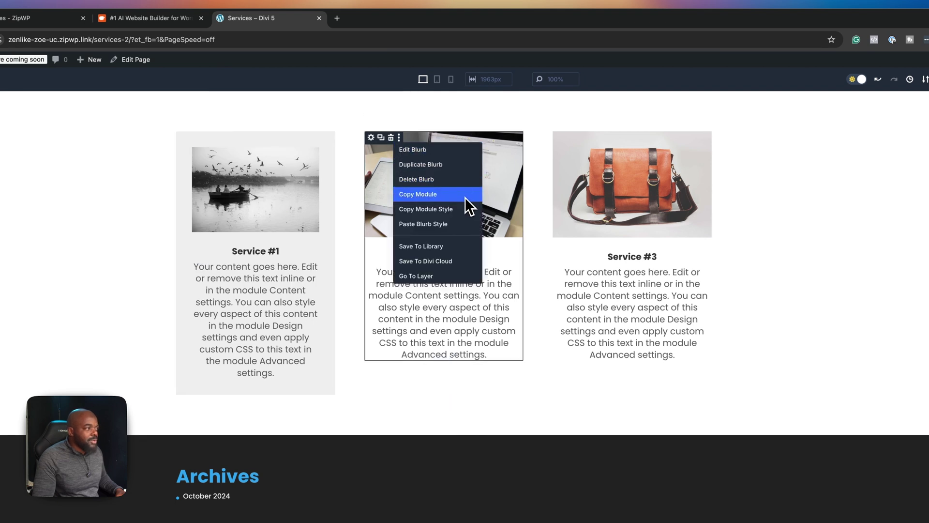
left_click(458, 223)
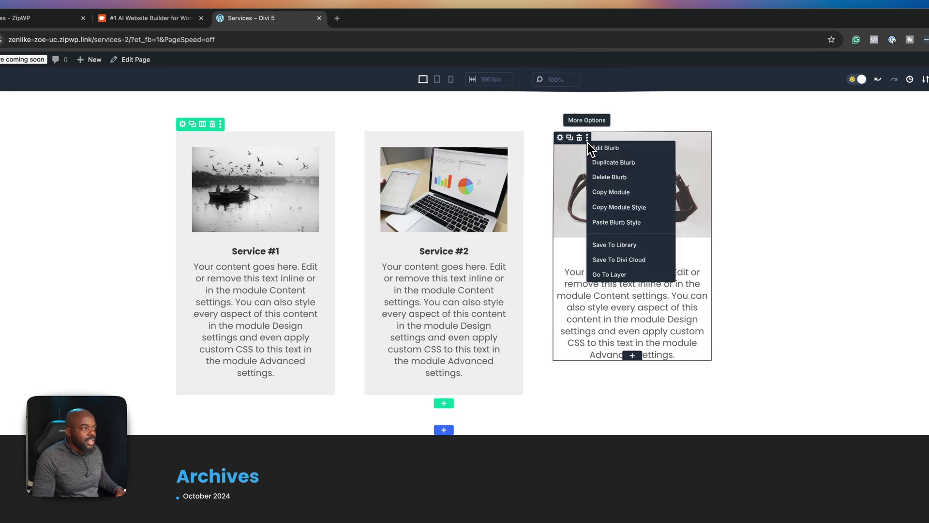
left_click(587, 139)
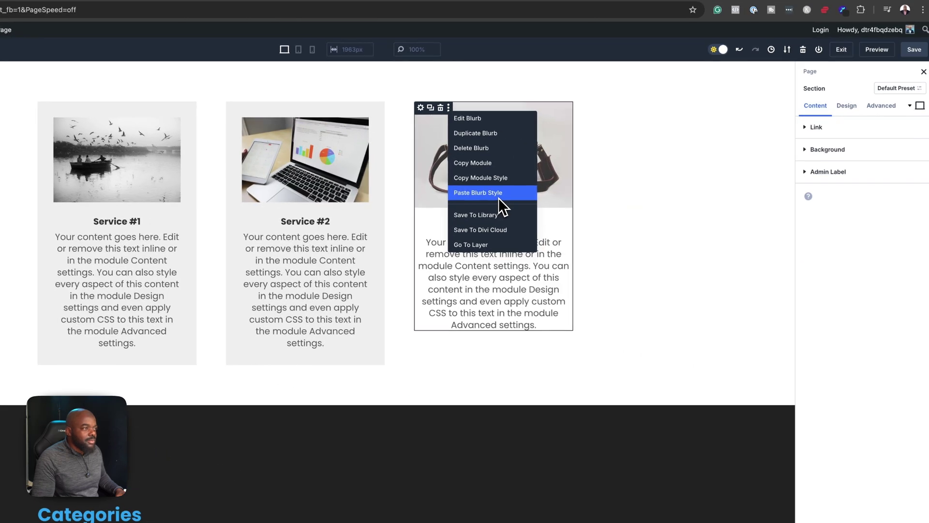
left_click(501, 194)
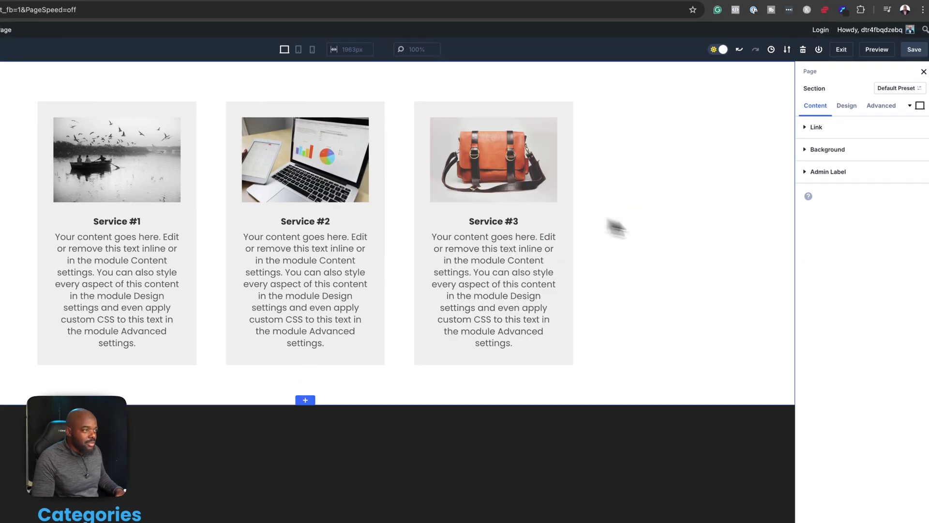
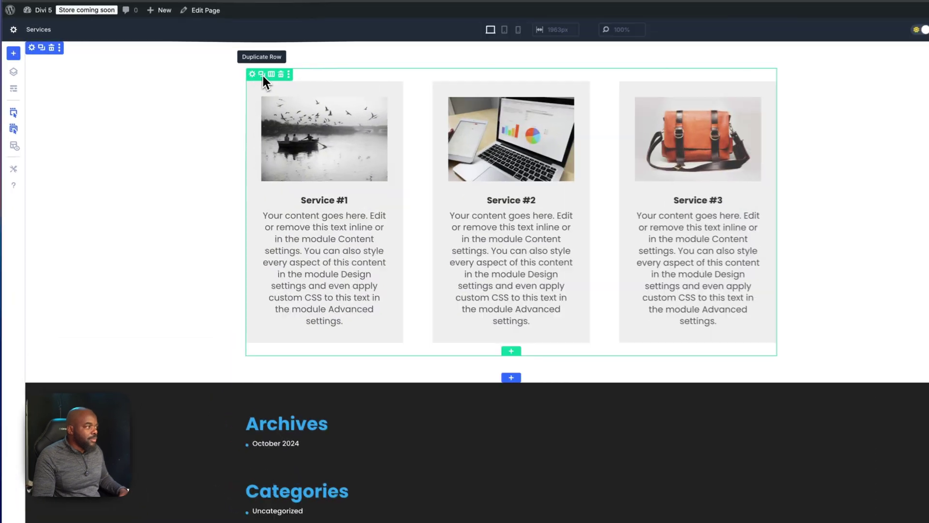
Duplicate the row holding the three service blurbs.
left_click(227, 102)
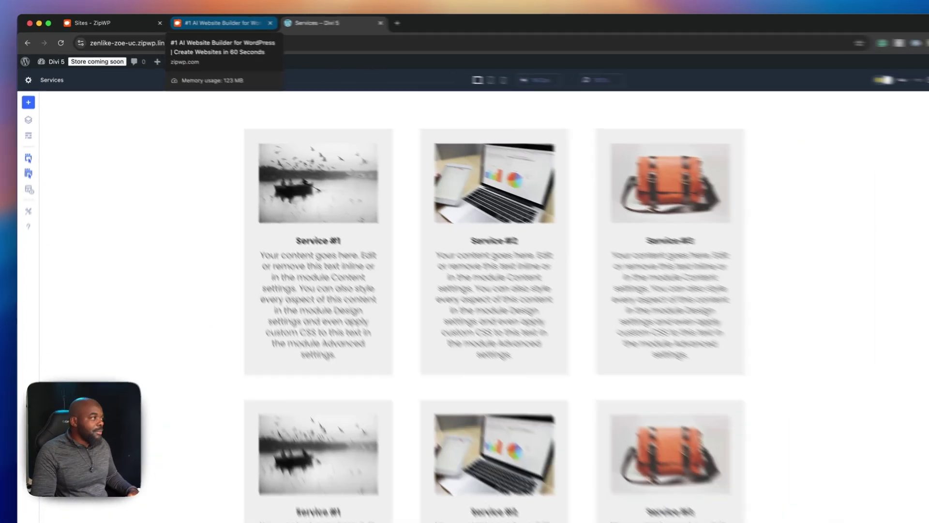
Look at the ZipWP home page and its list of staging sites, and return to the Services page in the Divi builder.
left_click(192, 22)
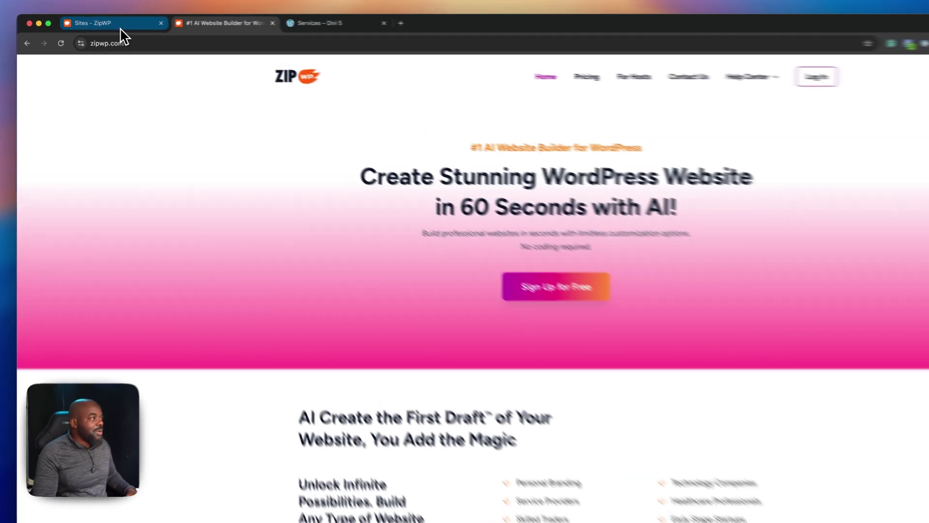
left_click(109, 22)
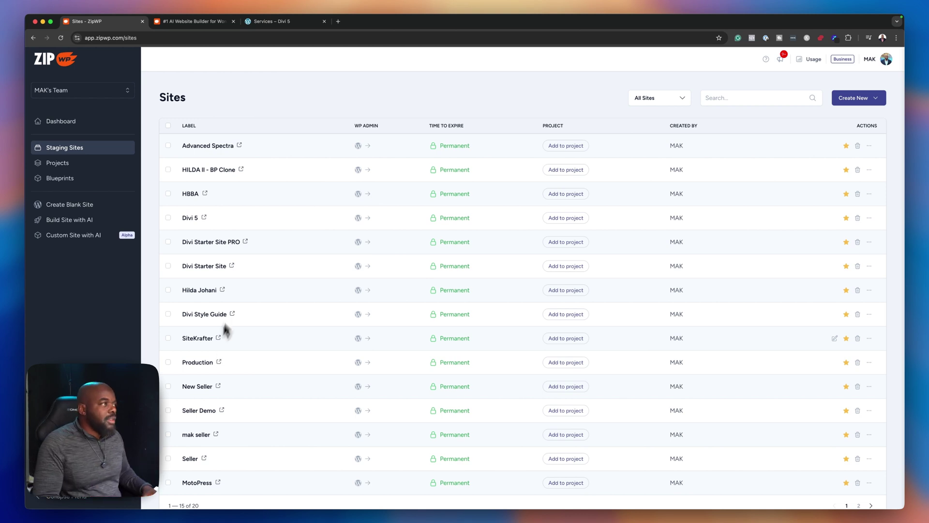
left_click(306, 23)
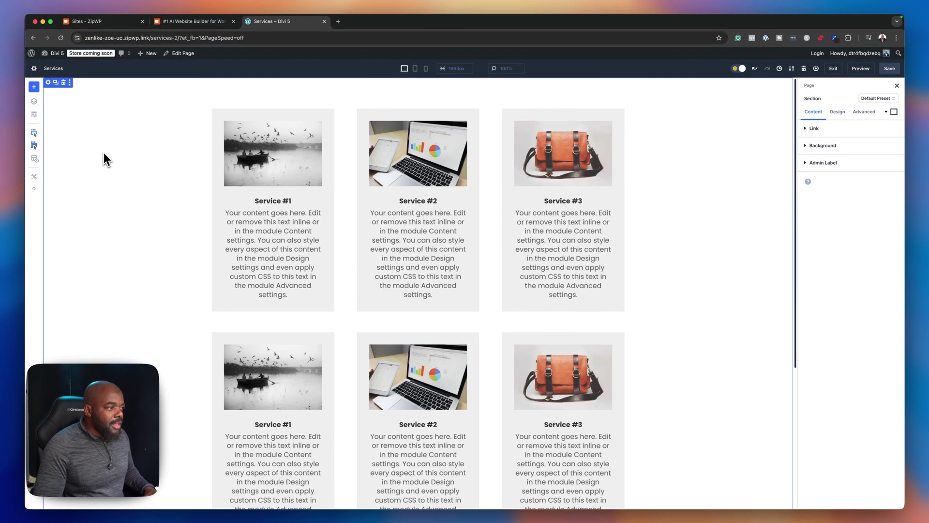
Add a regular section with a single-column row at the top of the page, above the service rows.
scroll(689, 305, "down", 5)
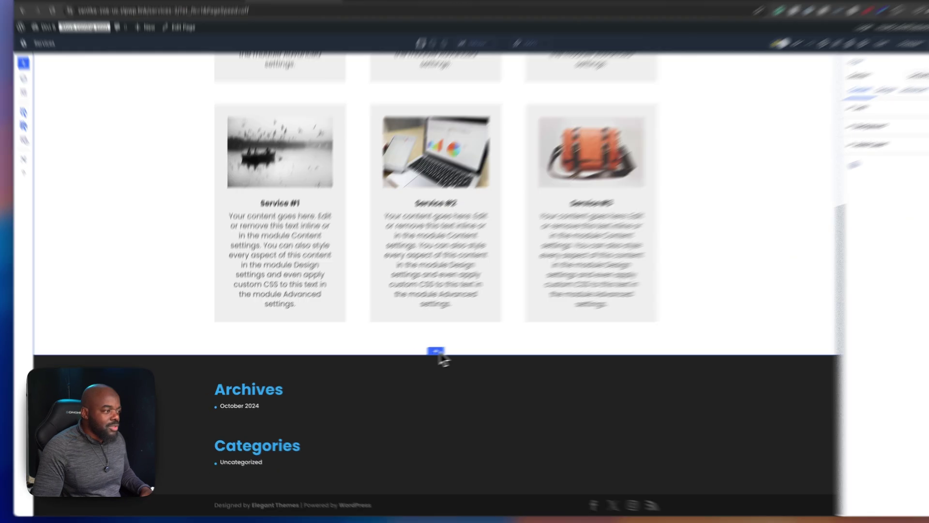
left_click(418, 355)
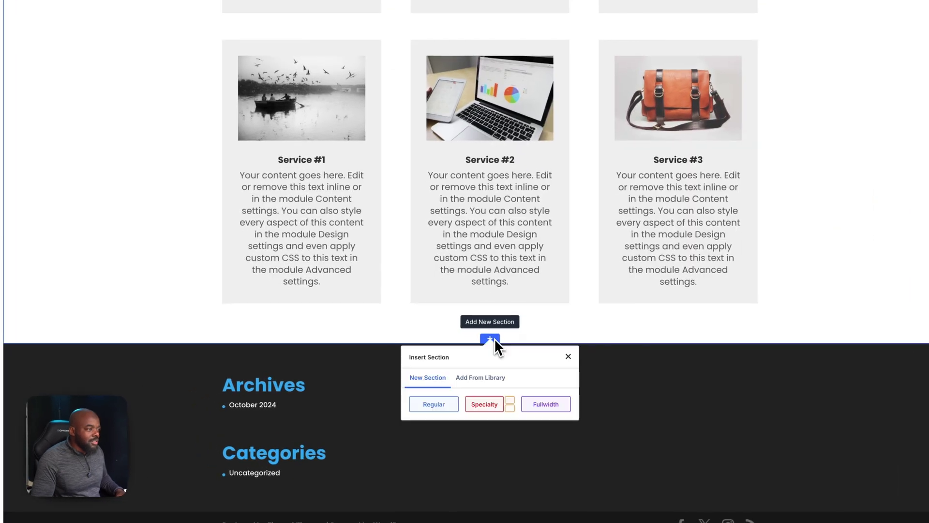
left_click(436, 404)
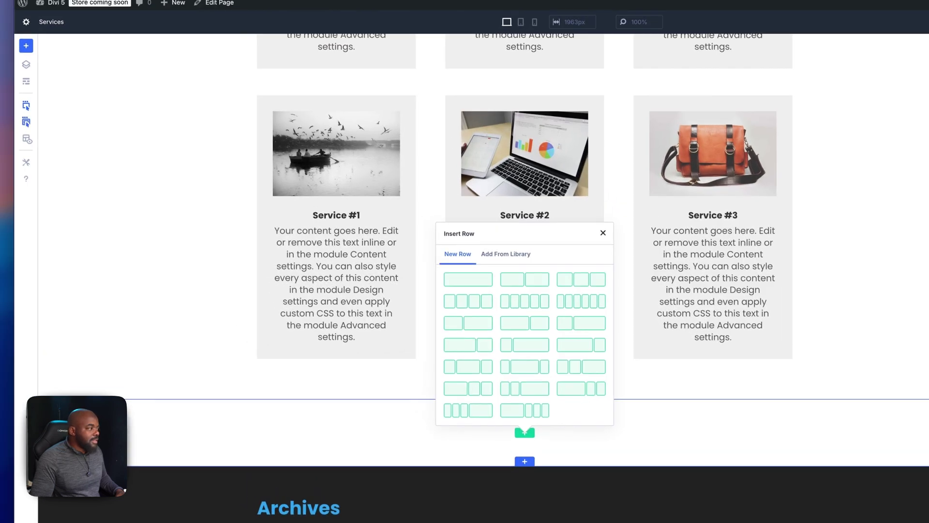
key("super+z")
scroll(117, 84, "up", 3)
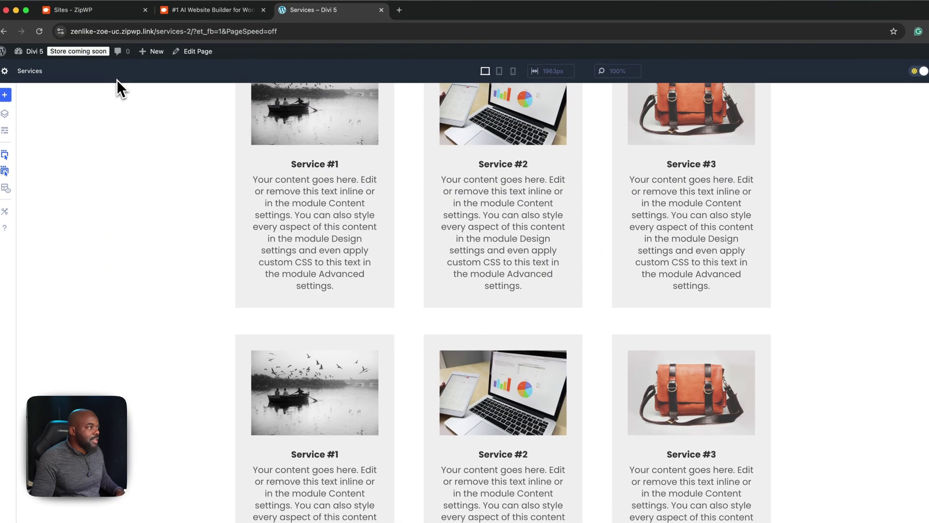
scroll(161, 276, "up", 3)
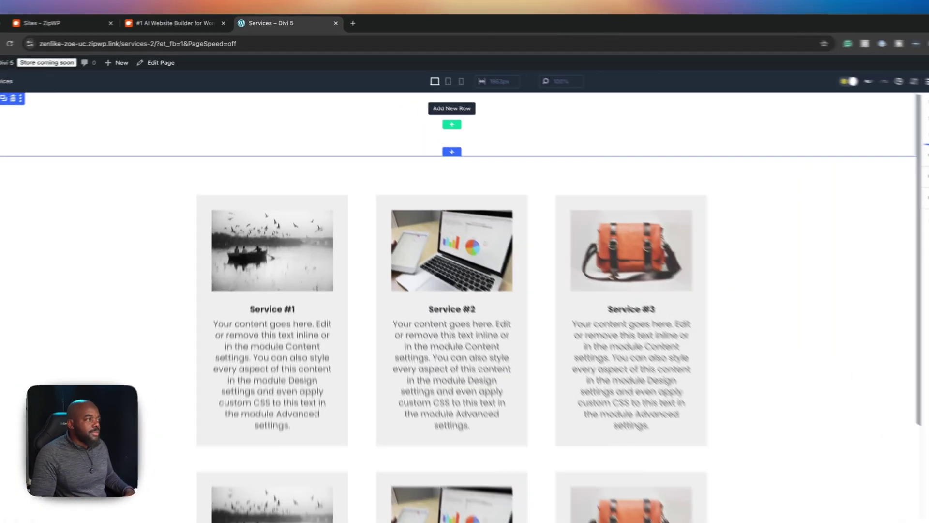
left_click(419, 104)
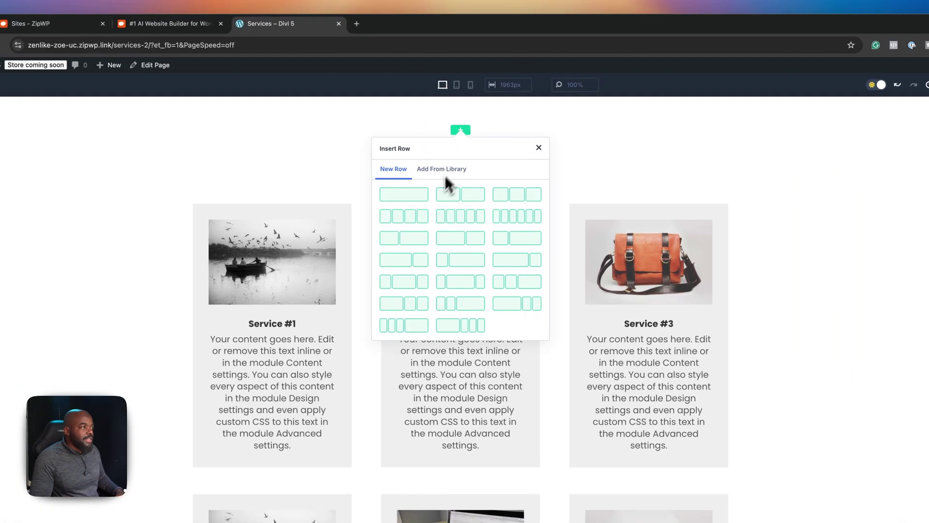
left_click(415, 196)
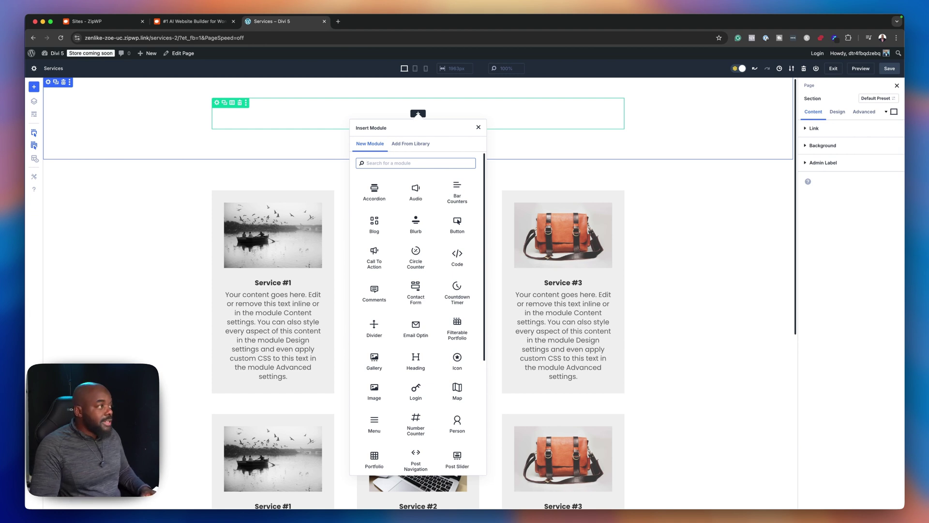
Dismiss the browser's web page save dialog and save the Services page in the builder.
key("super+s")
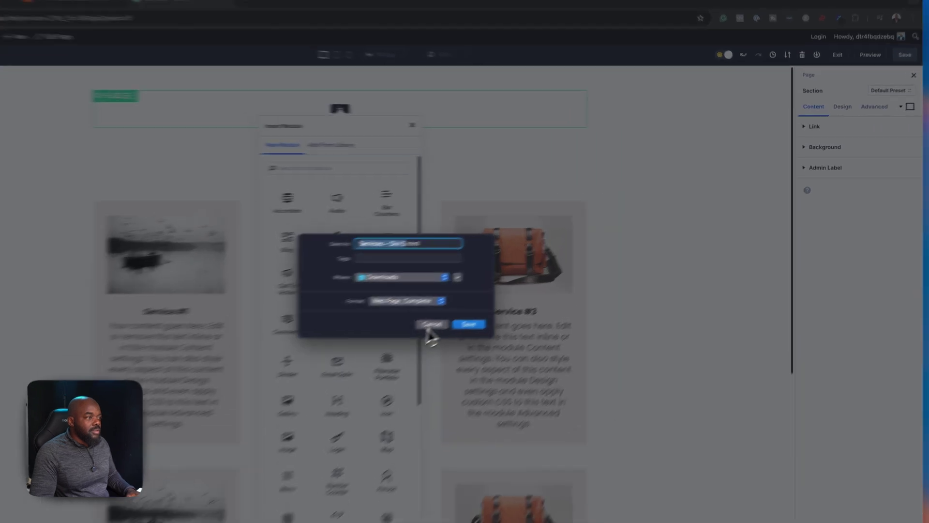
left_click(495, 293)
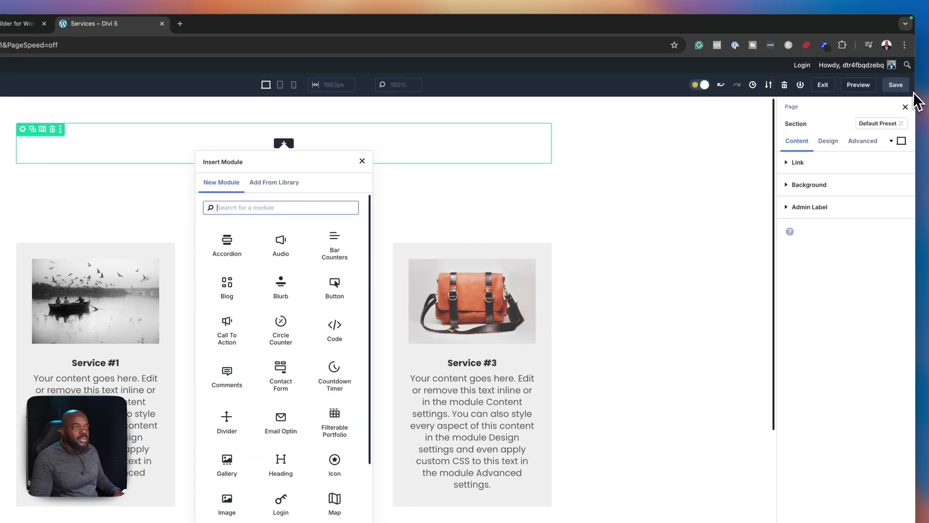
left_click(903, 90)
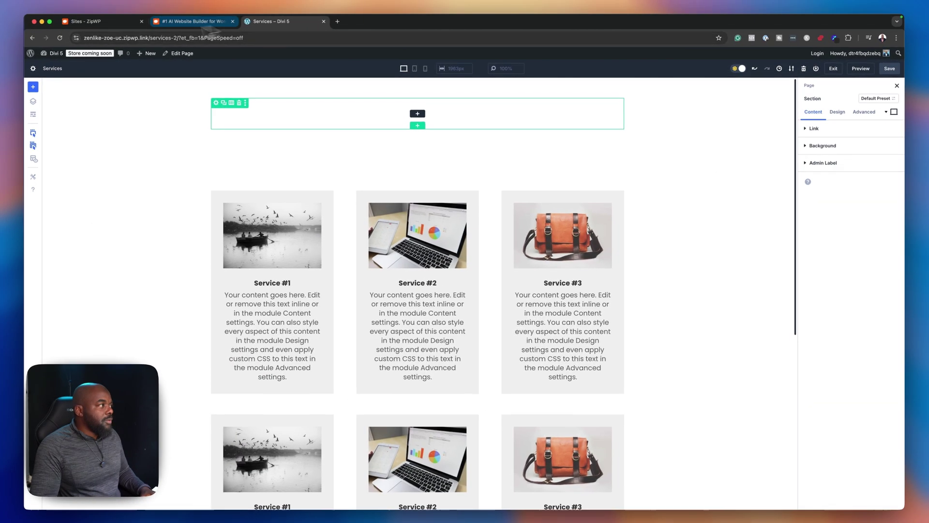
mouse_move(53, 56)
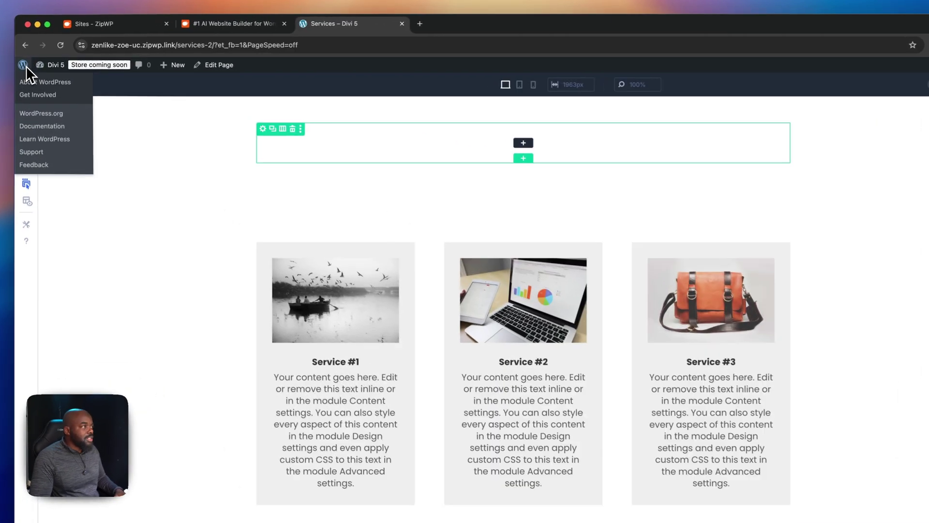
Open the WordPress admin in a new browser tab and search the plugin directory for acf.
left_click(26, 66, "super")
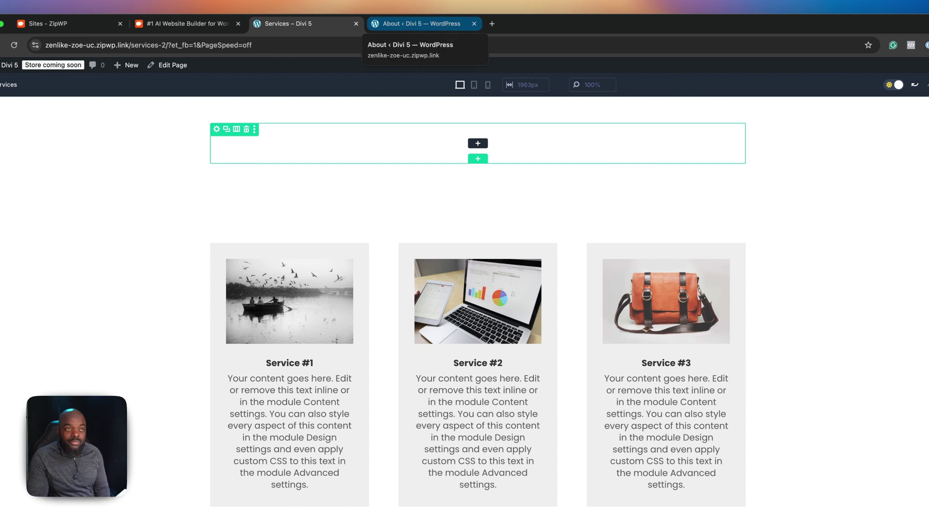
left_click(416, 24)
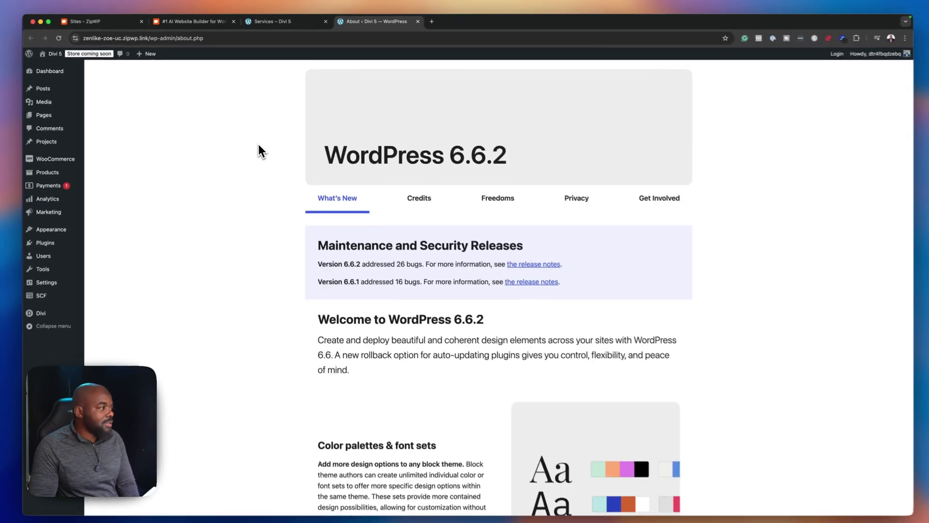
mouse_move(48, 243)
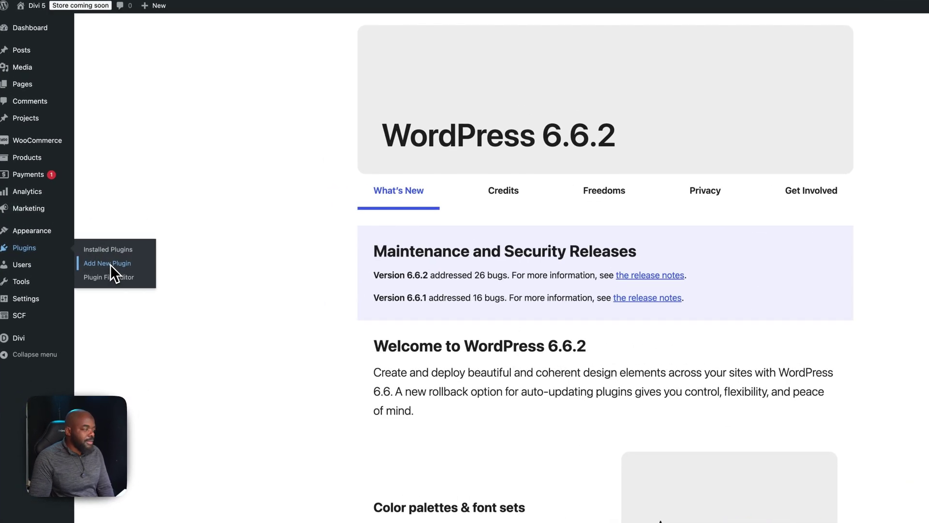
left_click(111, 265)
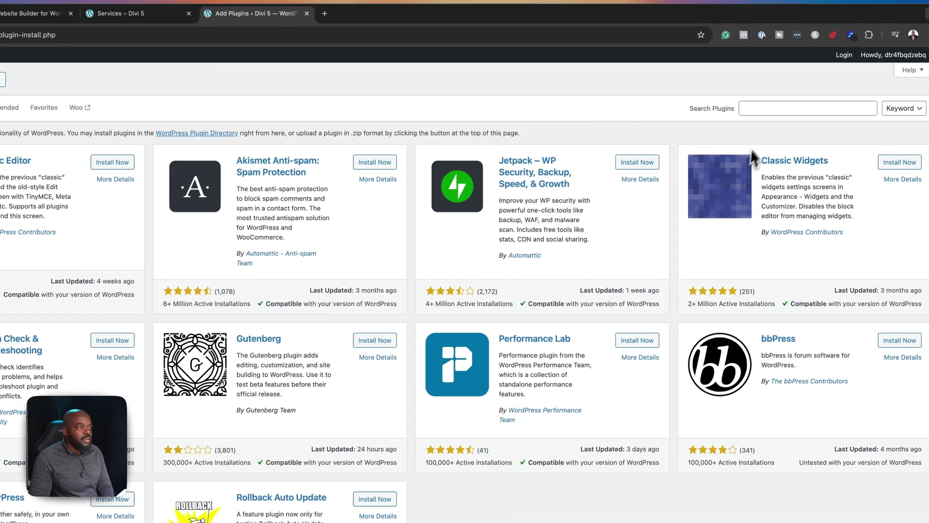
left_click(850, 89)
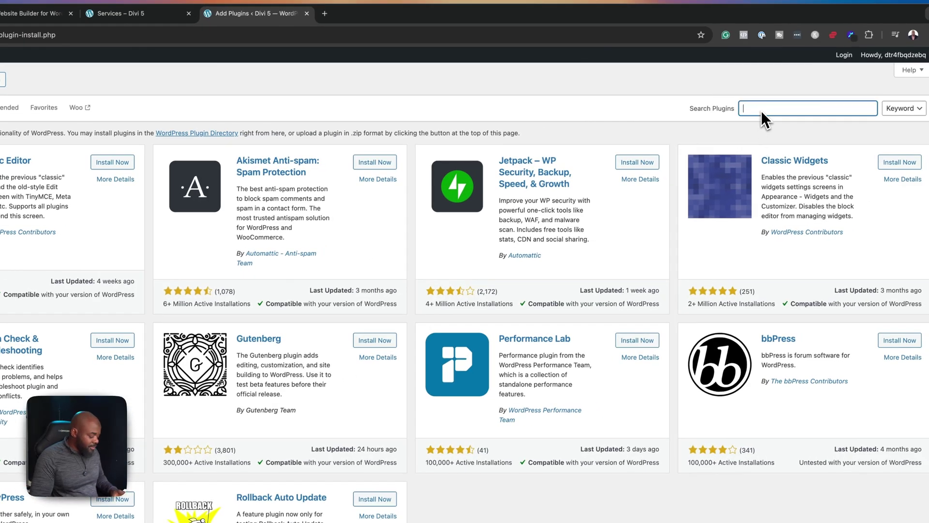
type("acf")
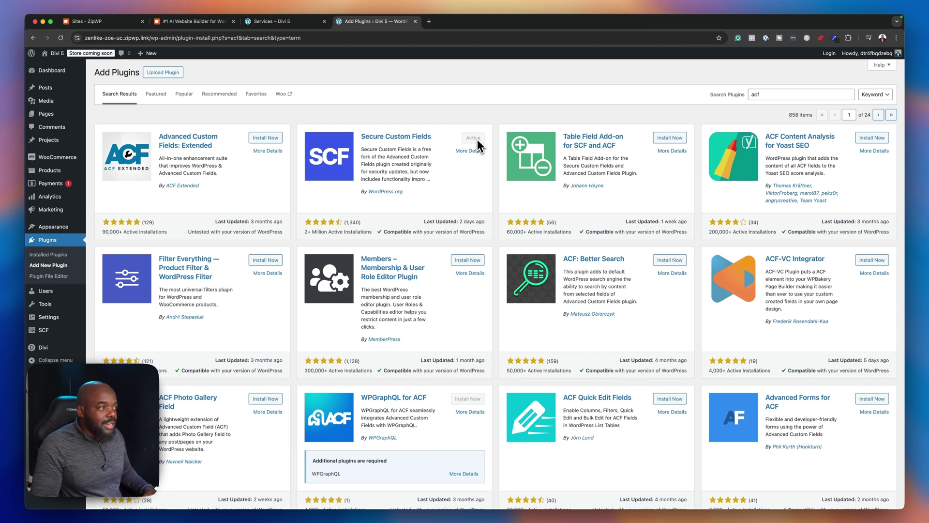
Start adding a new custom post type in Secure Custom Fields.
mouse_move(61, 332)
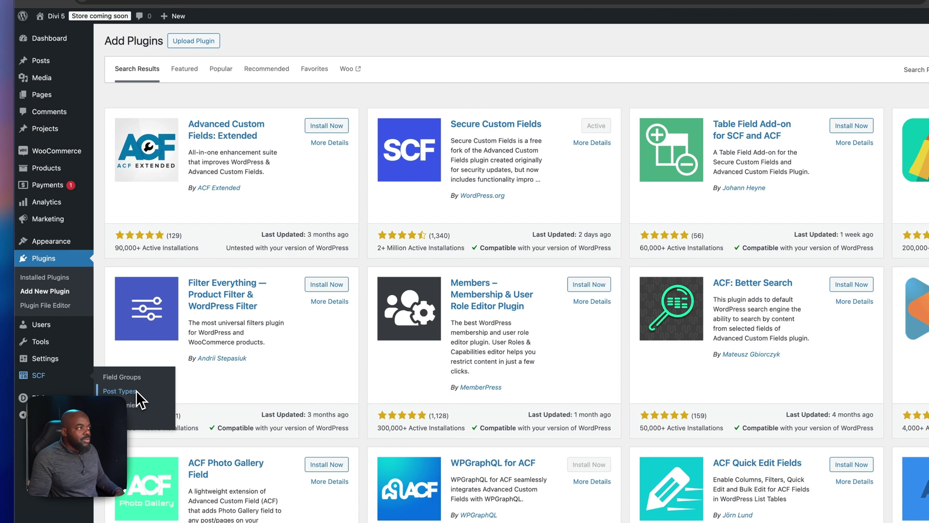
left_click(136, 390)
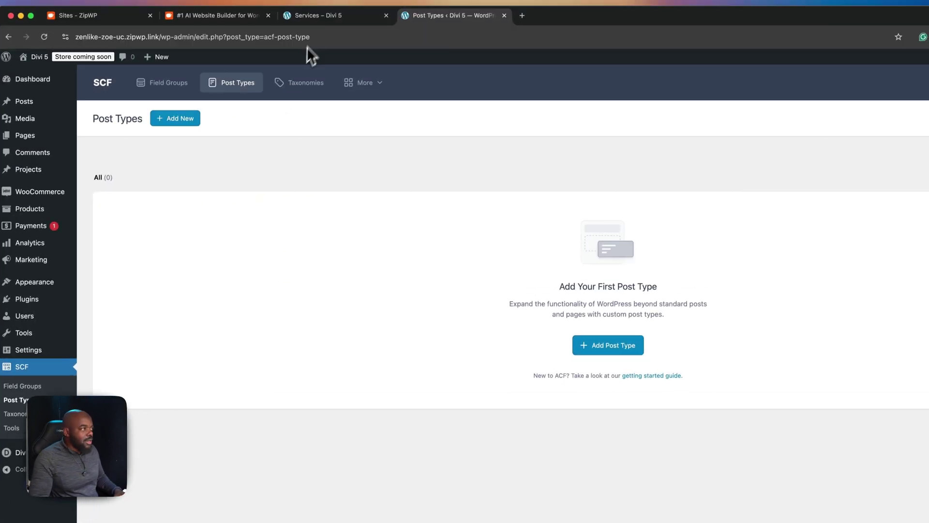
left_click(319, 18)
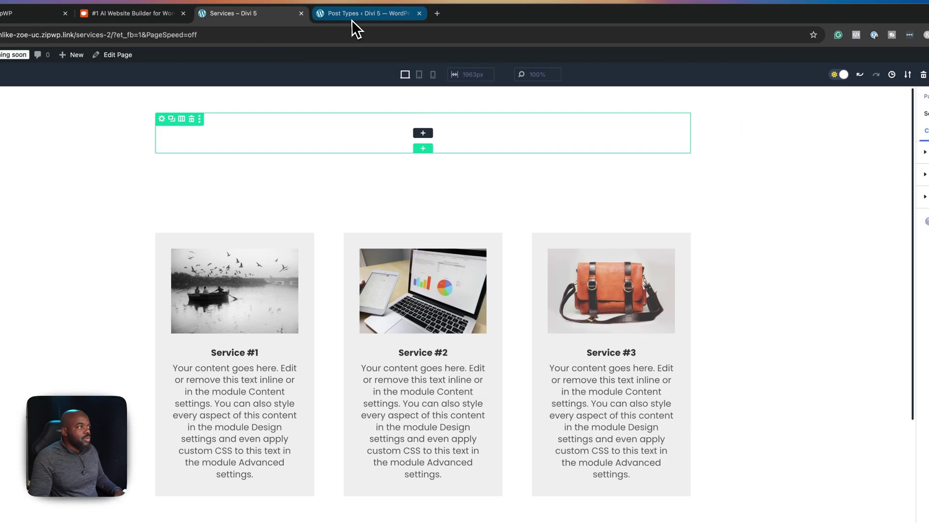
left_click(437, 16)
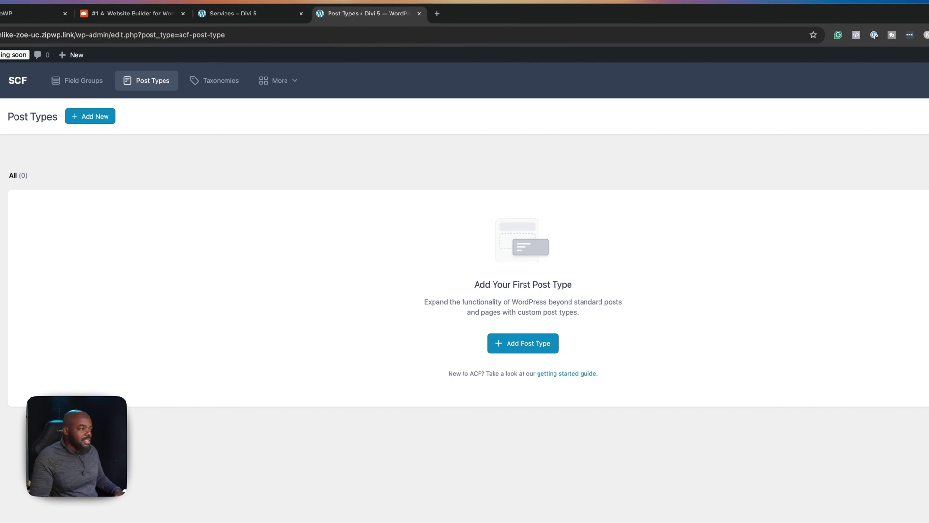
left_click(534, 347)
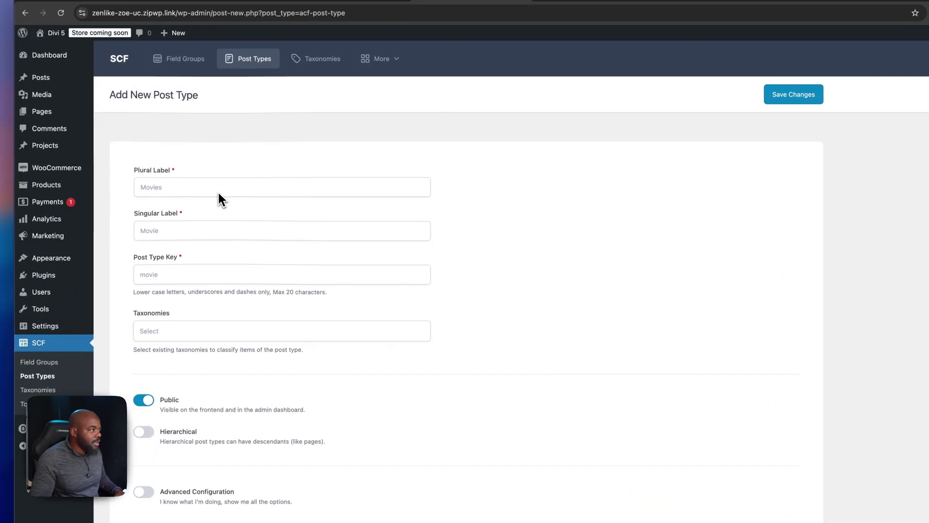
Define the post type with plural label Services, singular label Service and key service, and save it.
left_click(218, 192)
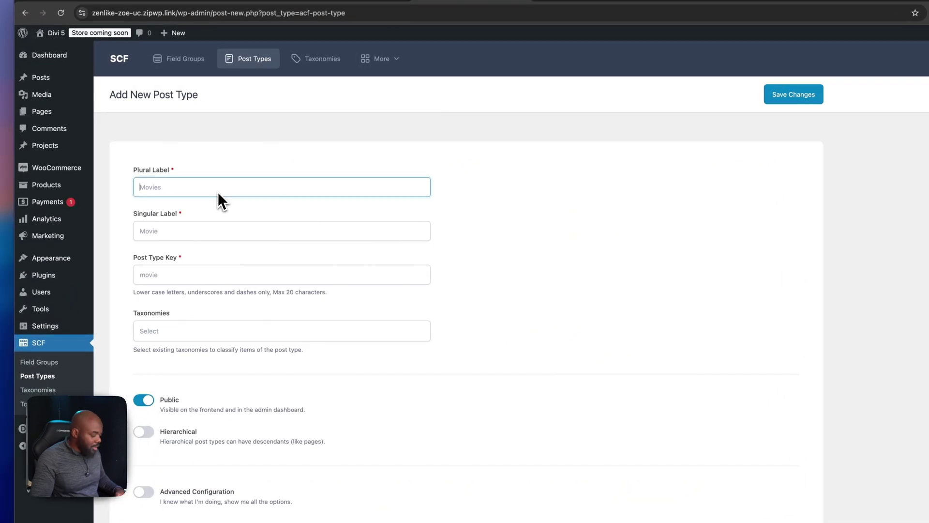
type("rv")
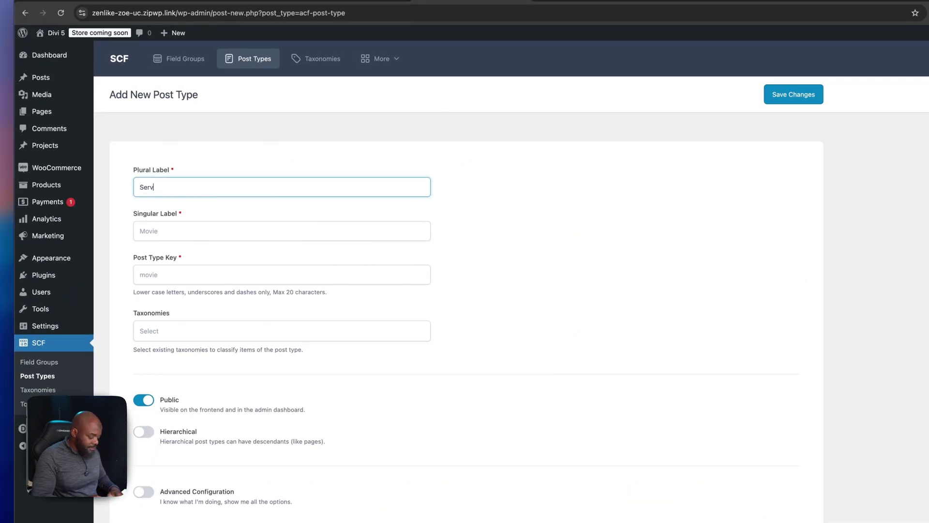
type("ices")
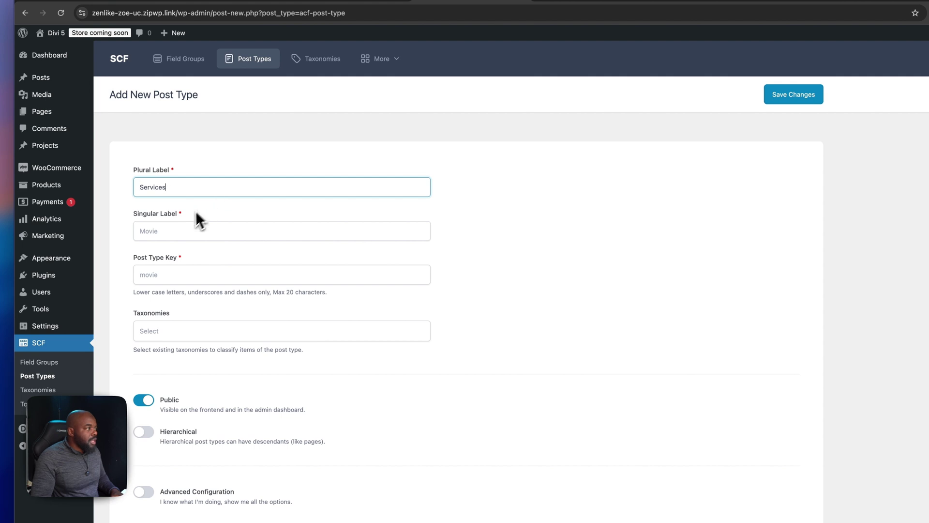
left_click(172, 234)
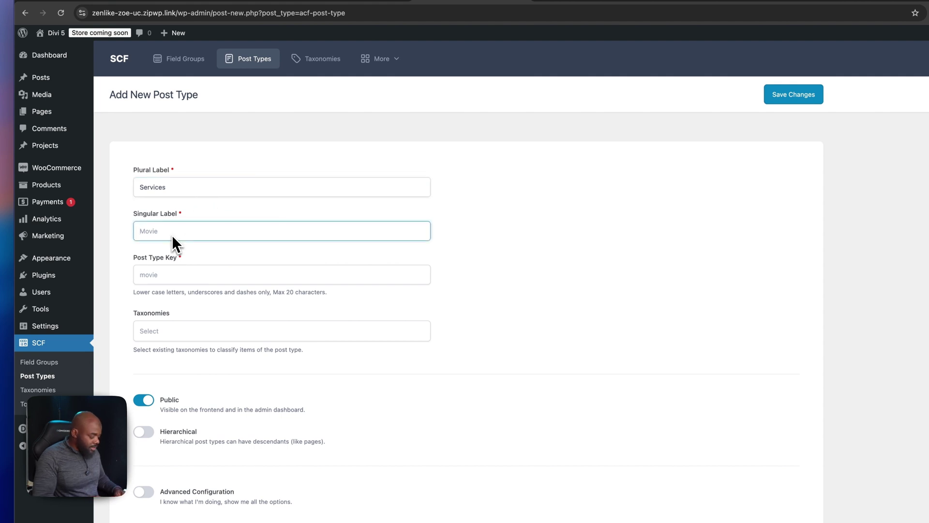
type("servic")
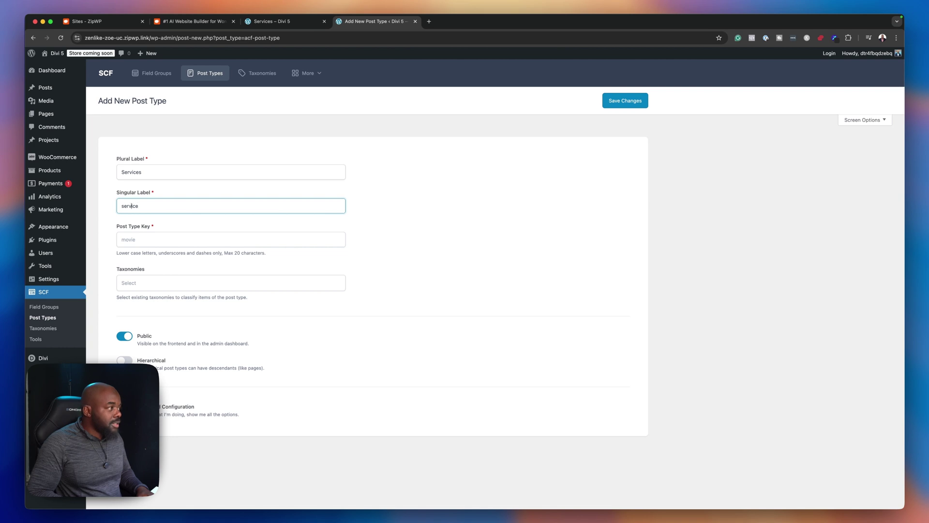
type("e")
left_click(122, 205)
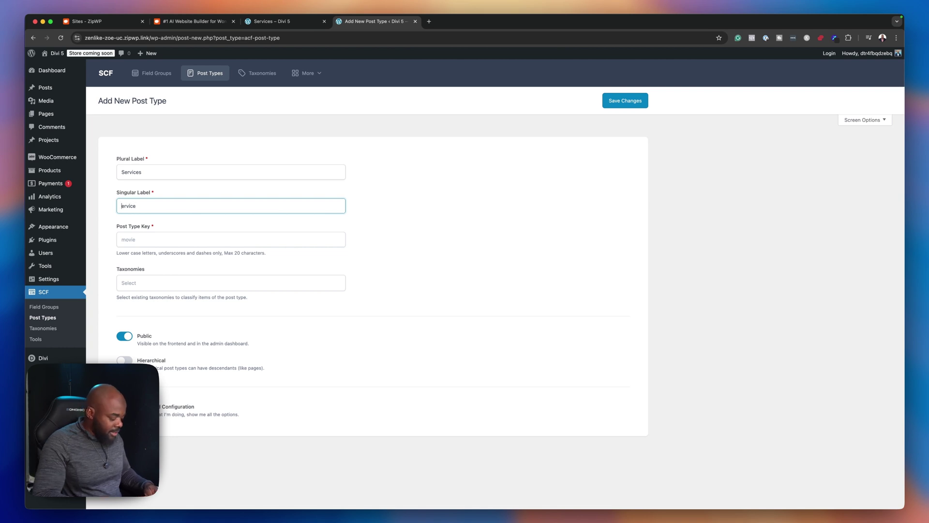
key("BackSpace")
type("S")
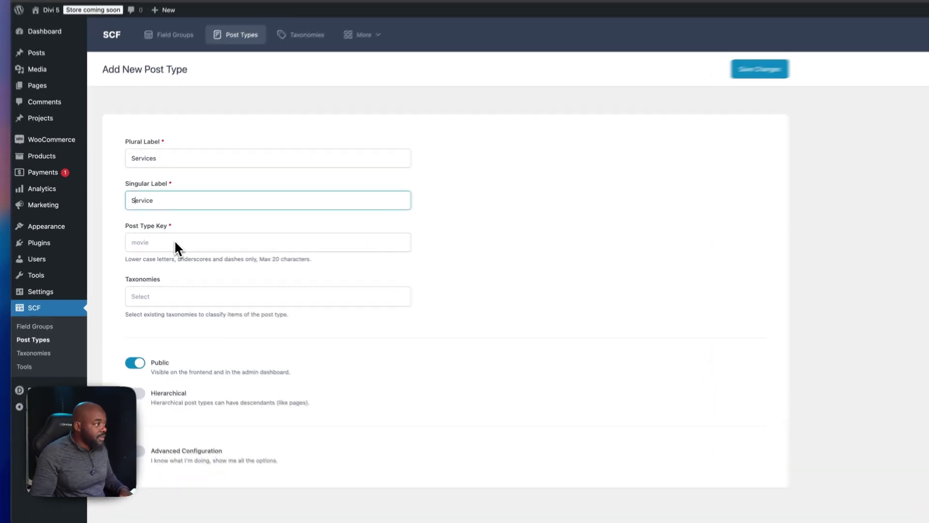
left_click(158, 241)
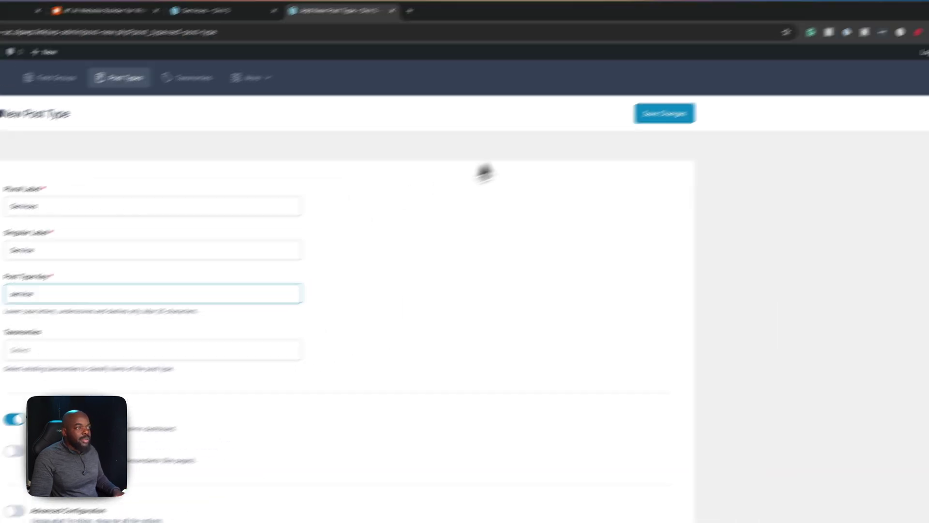
left_click(625, 127)
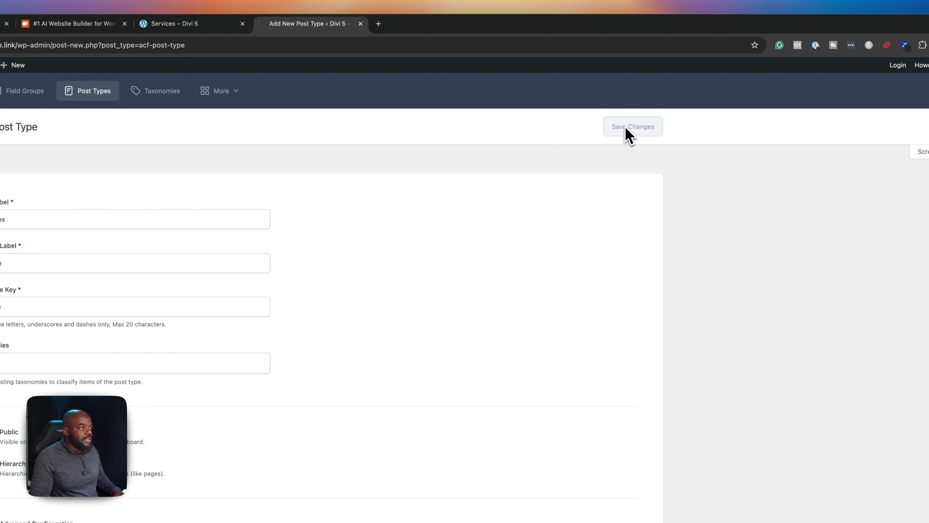
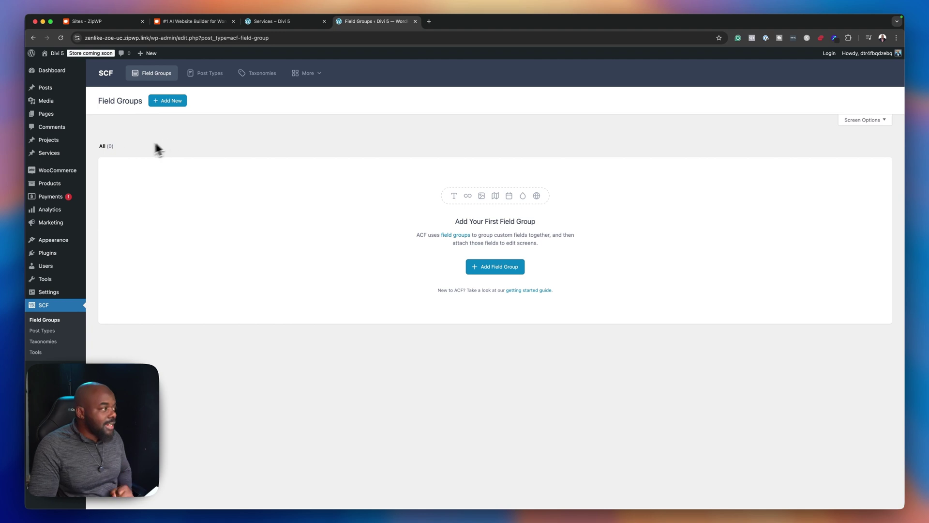
Create a new service titled Service A with the text "Your content goes here. Edit or remove this text inline or in the module Content settings.".
mouse_move(57, 154)
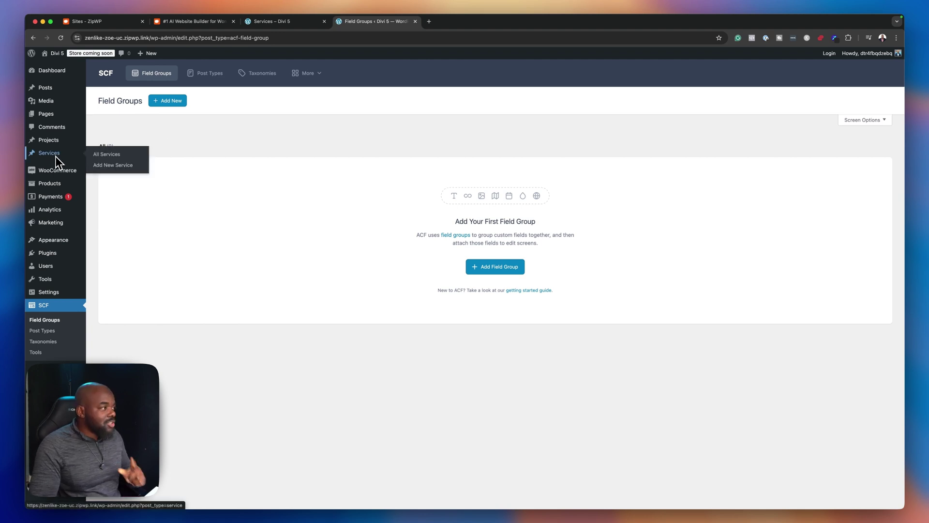
left_click(108, 167)
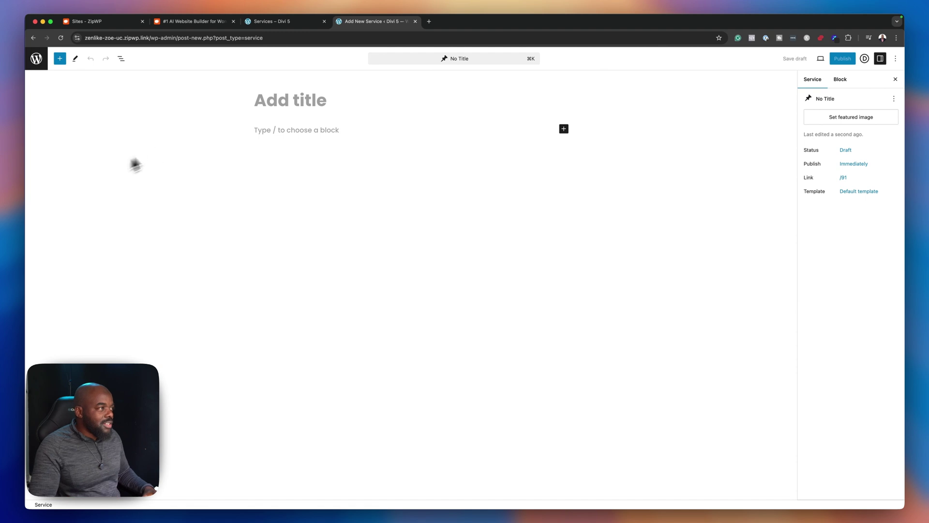
left_click(290, 106)
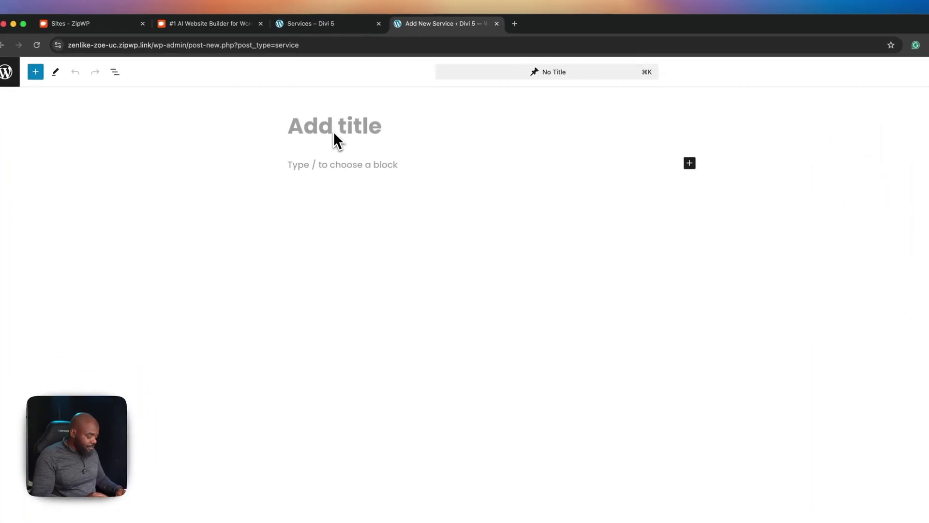
type("Service")
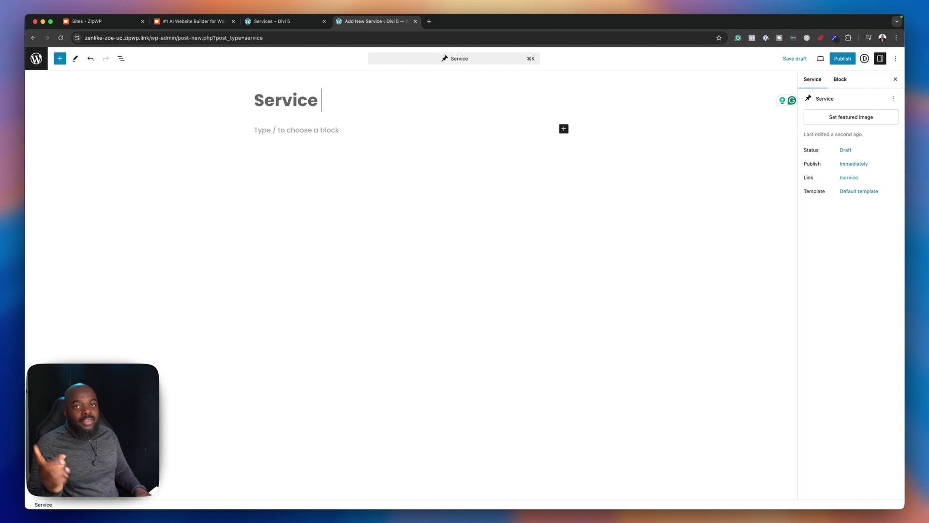
type(" A")
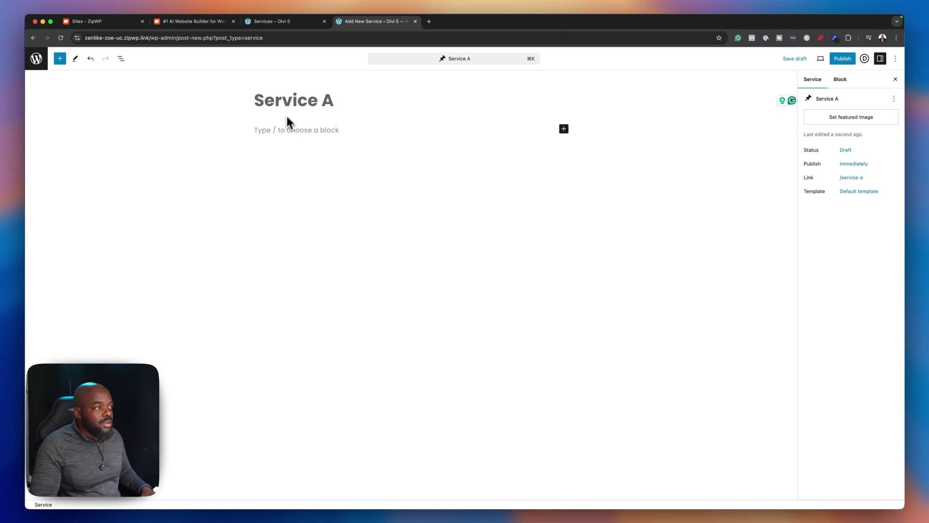
left_click(282, 129)
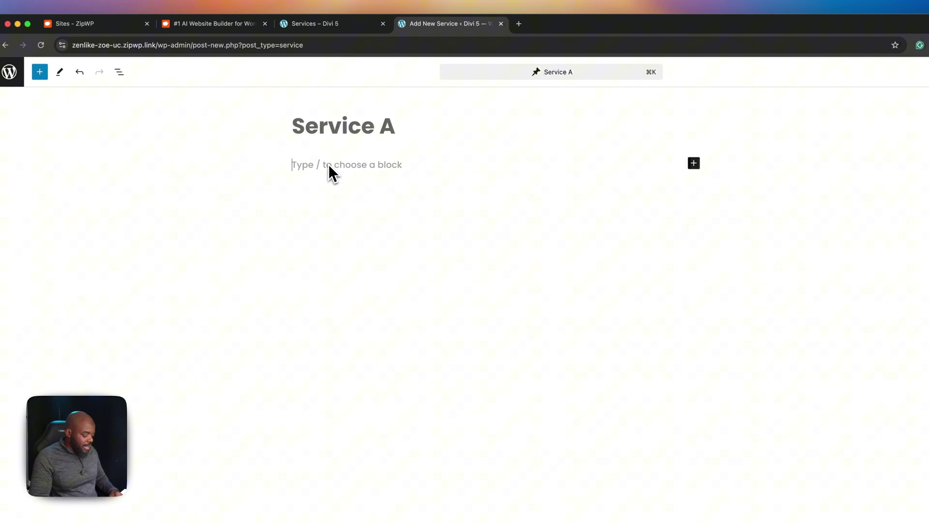
type("Your content goes here. Edit or remove this text inline or in the module Content settings.")
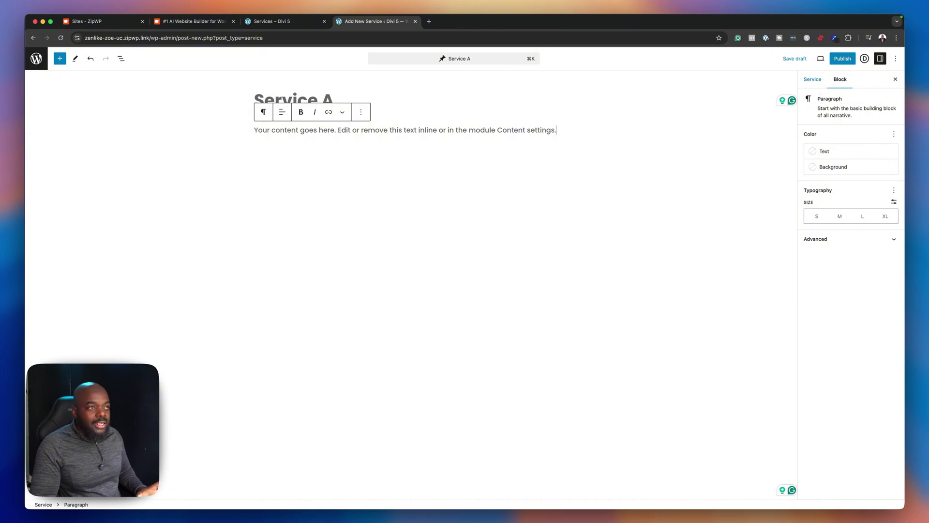
Set the black-and-white boat photo from the media library as the featured image of Service A.
left_click(815, 81)
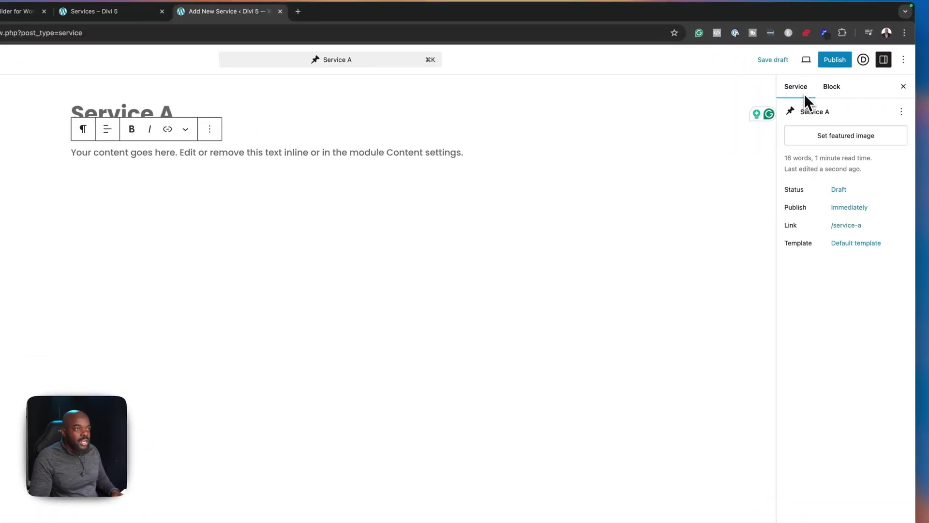
left_click(832, 139)
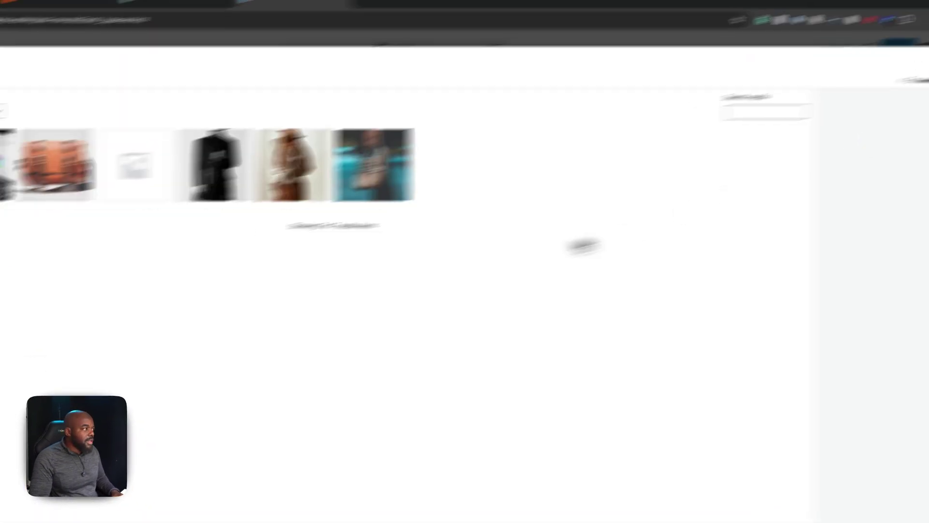
left_click(44, 145)
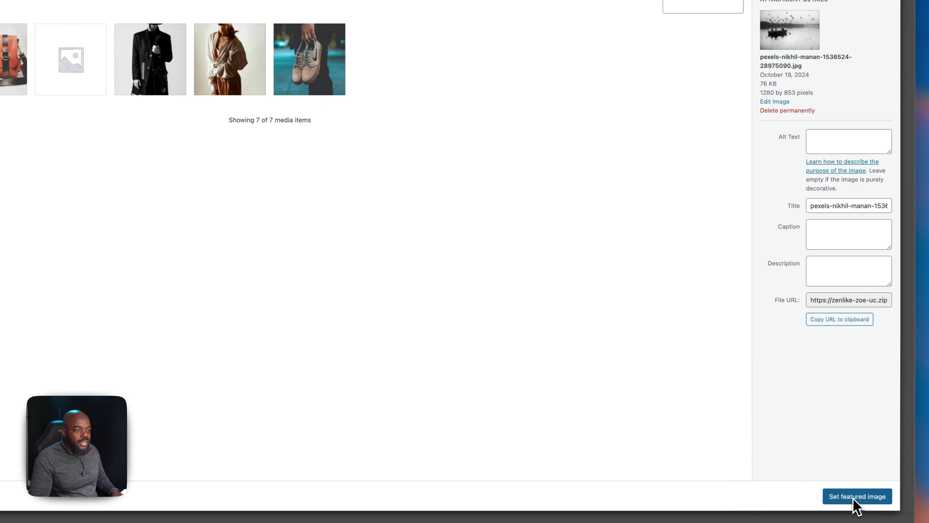
left_click(854, 498)
Publish Service A and view its page on the site.
left_click(843, 54)
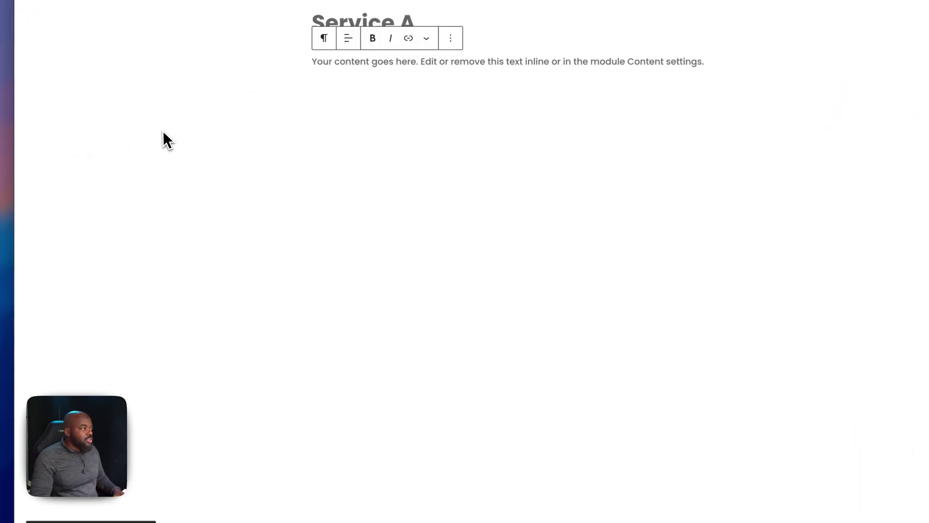
left_click(141, 490)
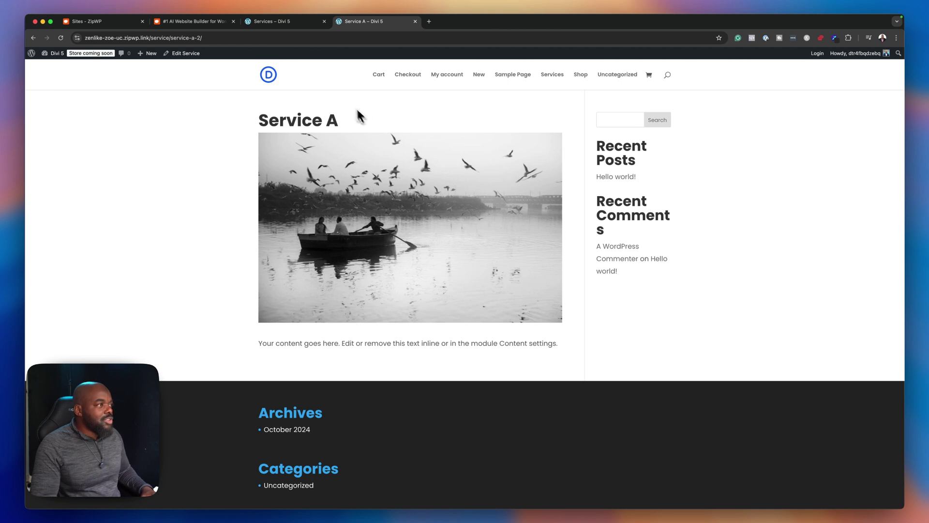
Return to the Services page builder, insert a Blurb module in the empty row above the blurb rows and centre its text.
left_click(290, 23)
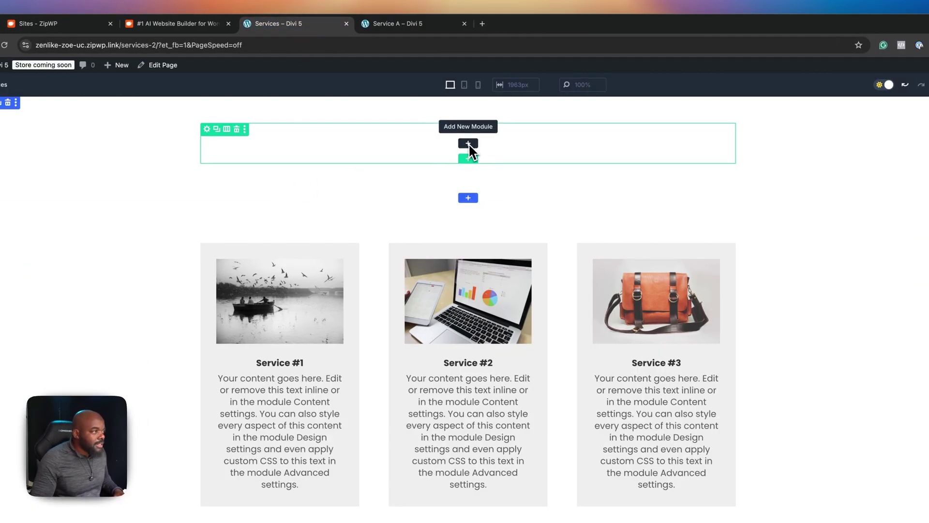
left_click(469, 143)
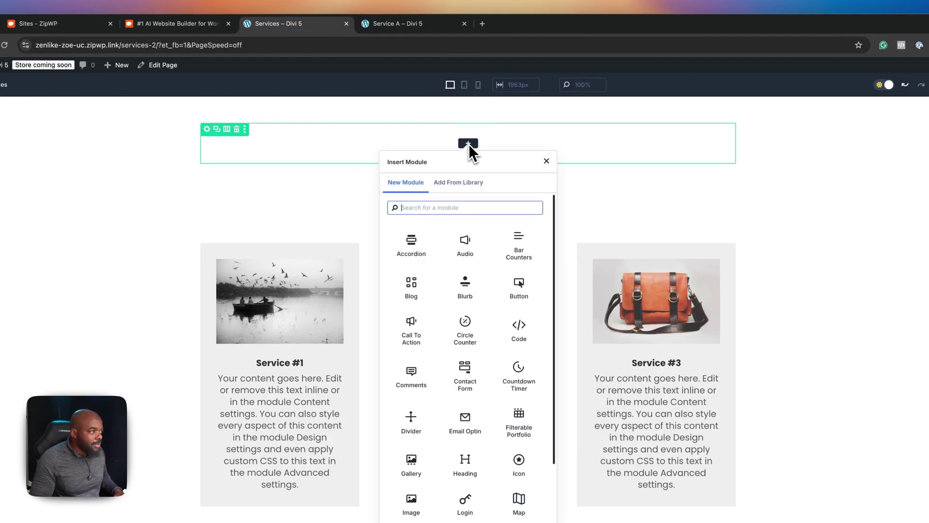
left_click(463, 290)
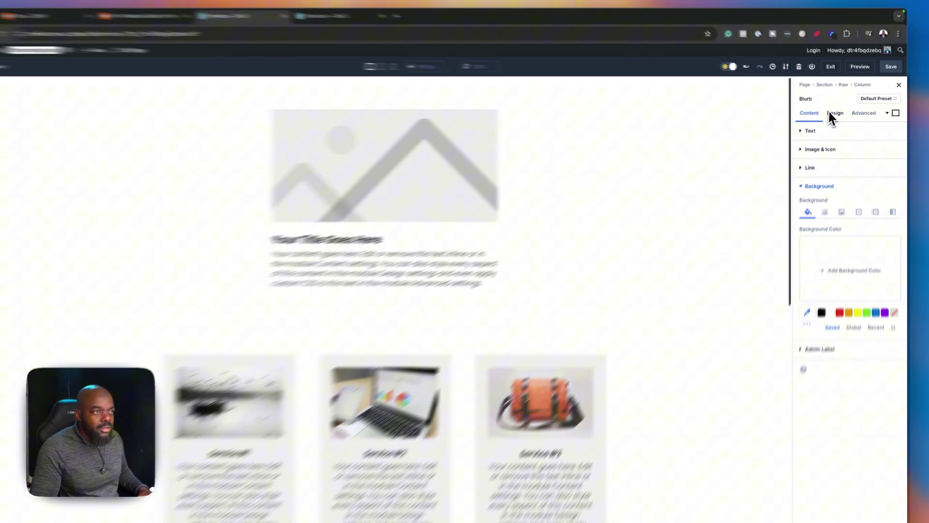
left_click(830, 116)
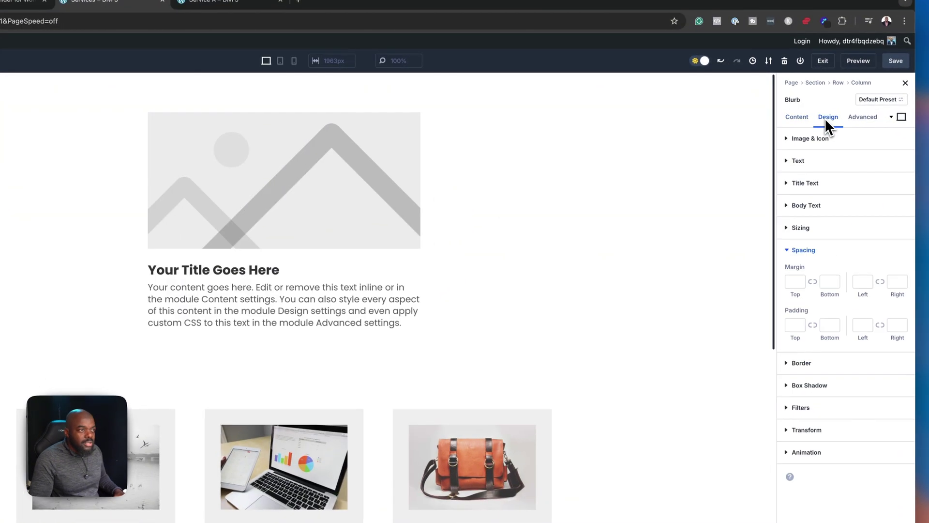
left_click(820, 150)
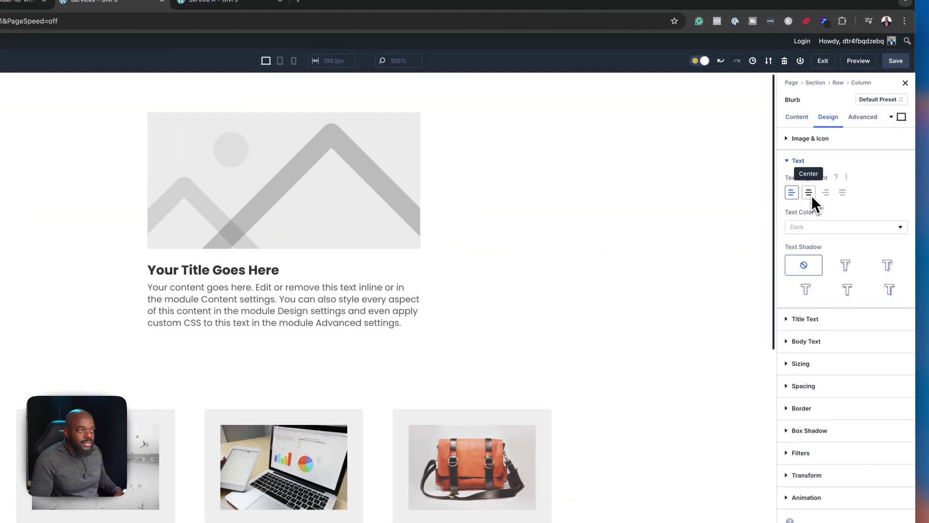
left_click(809, 193)
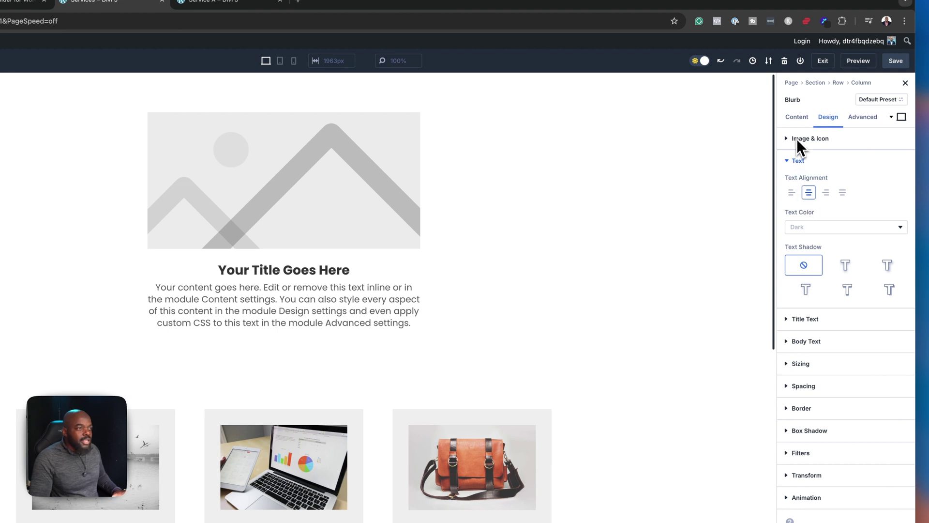
Remove the new blurb's placeholder image and use the dynamic Featured Image as its image instead.
left_click(796, 122)
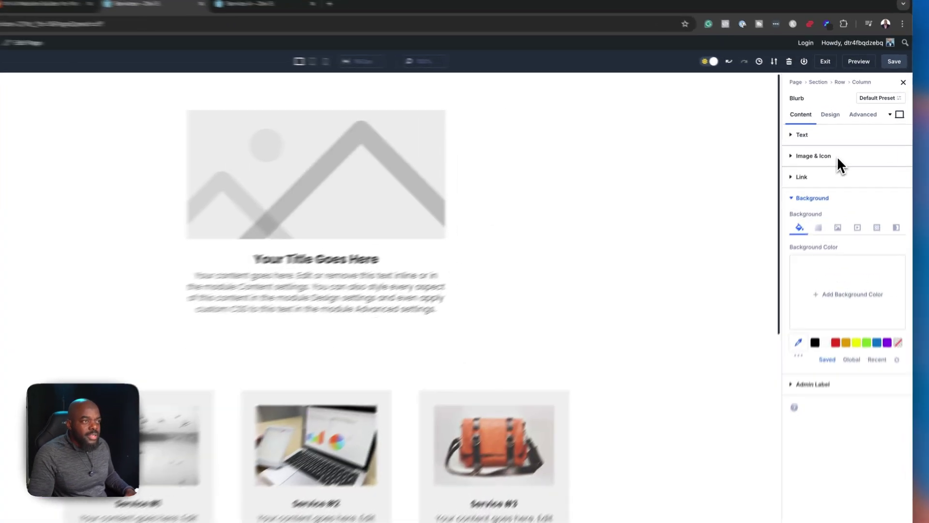
left_click(836, 146)
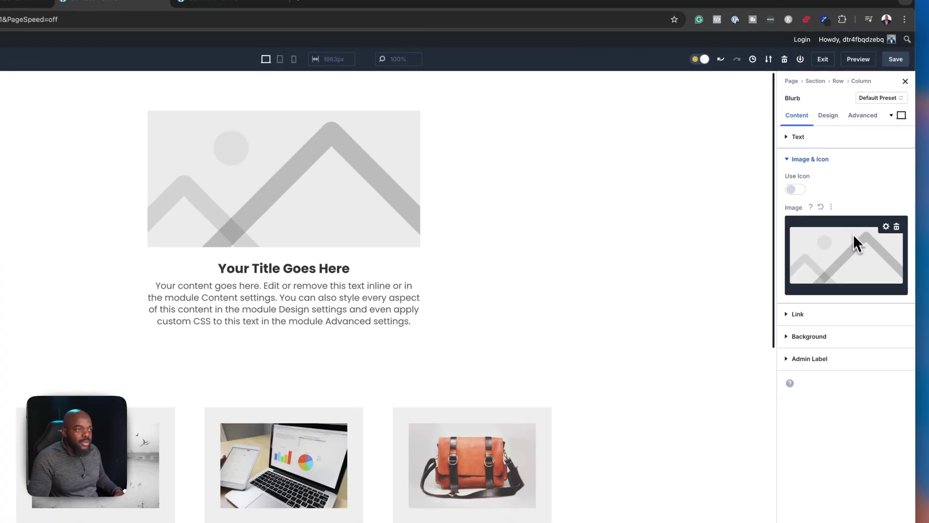
left_click(897, 228)
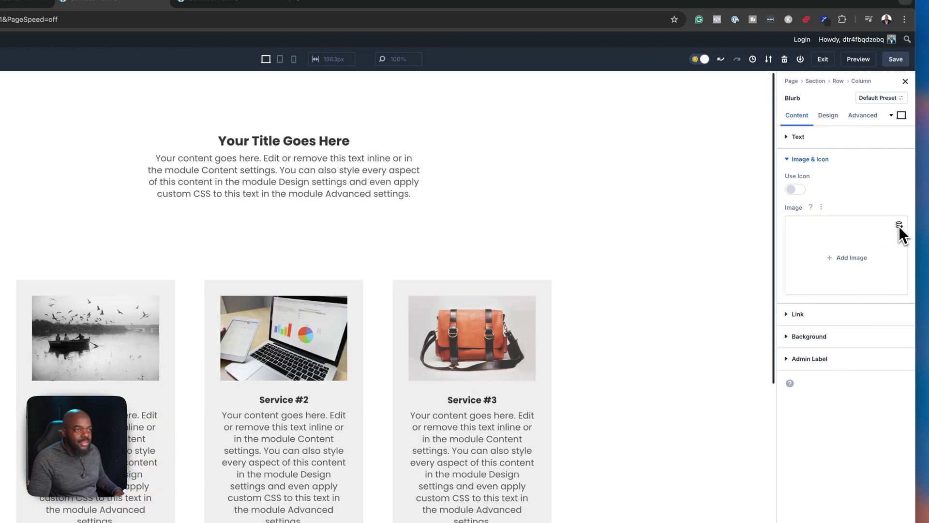
left_click(899, 226)
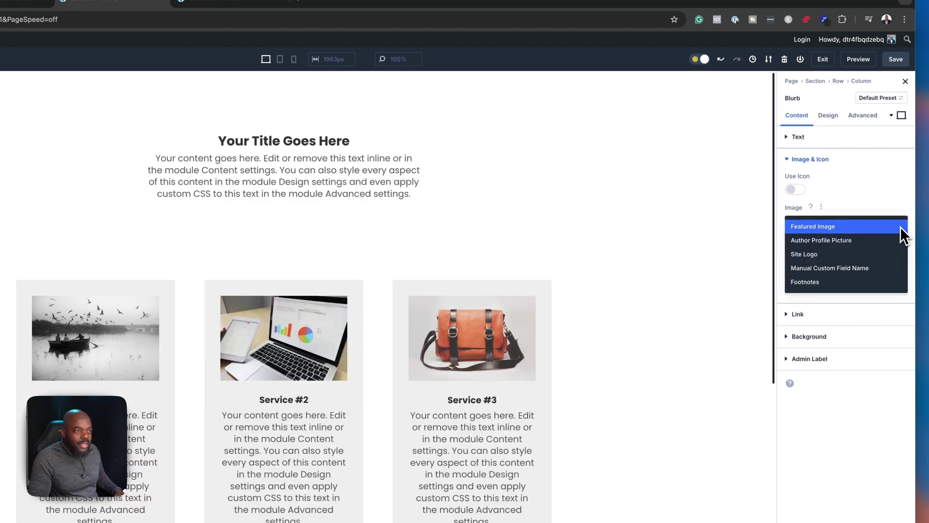
left_click(896, 228)
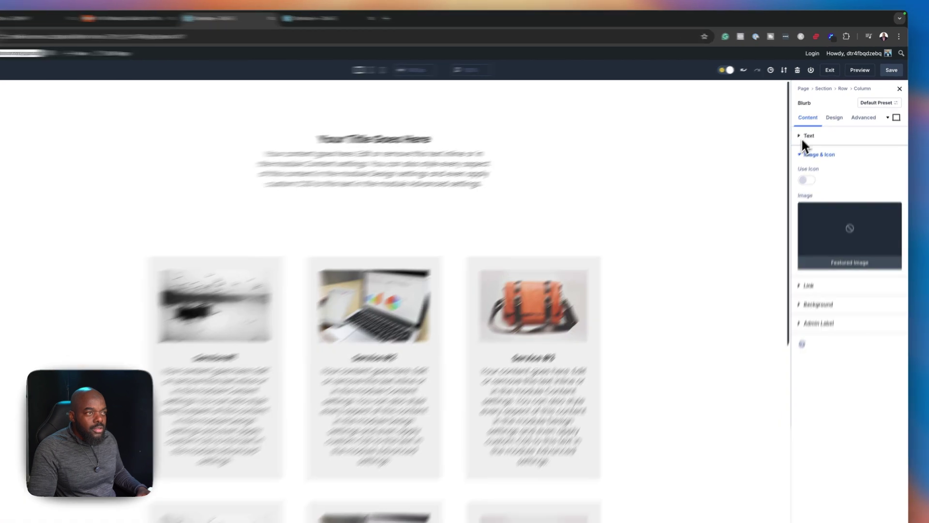
Set the new blurb's title to the dynamic Page/Archive Title value.
left_click(813, 128)
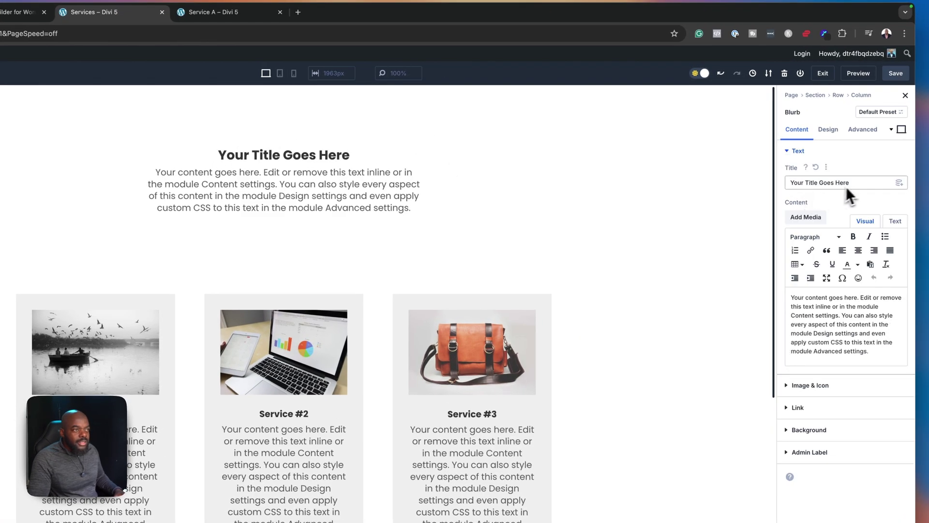
left_click(902, 183)
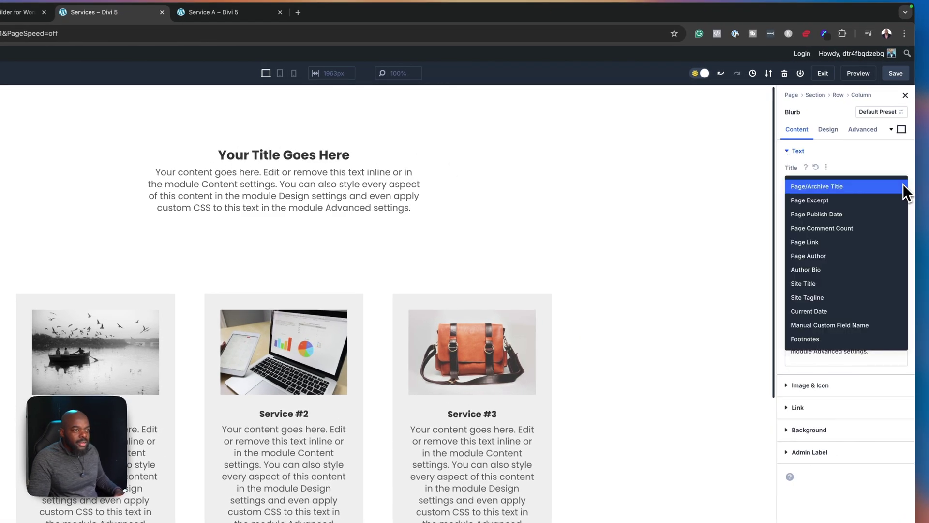
left_click(848, 188)
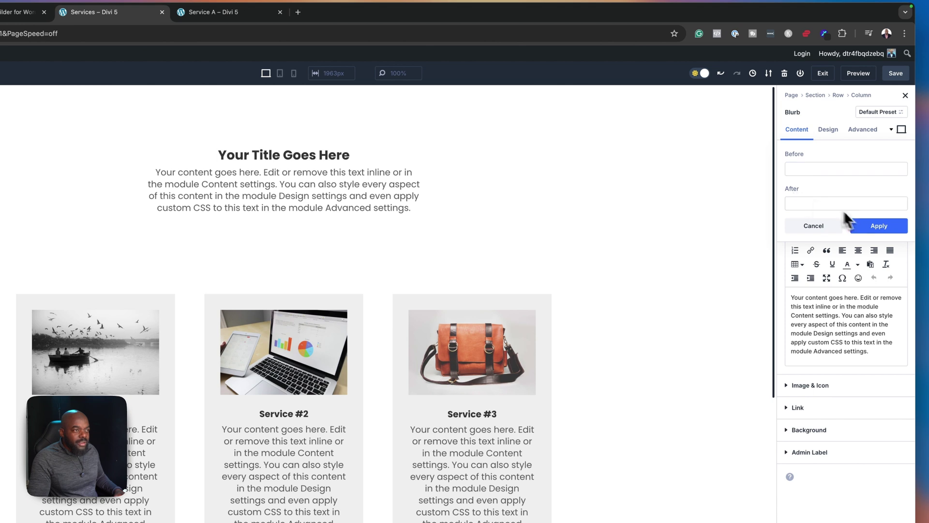
left_click(867, 225)
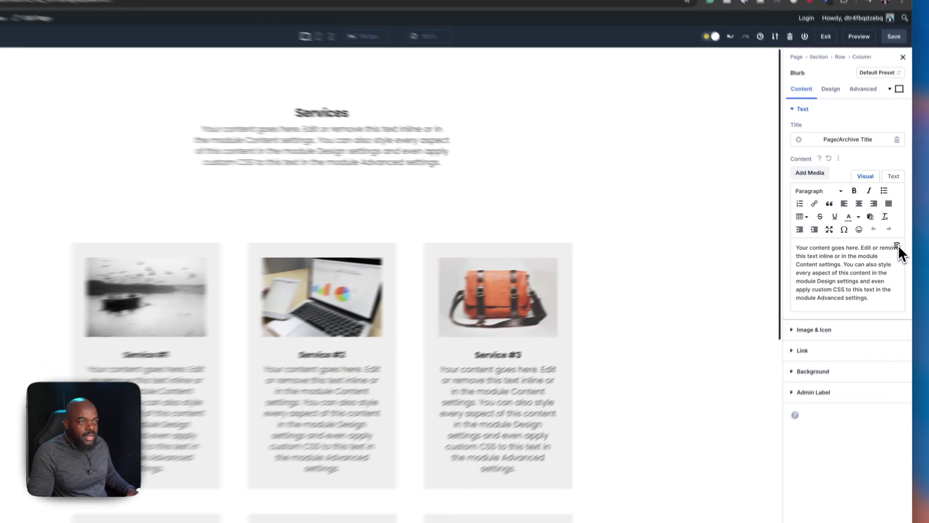
Set the new blurb's content to the dynamic Page Excerpt value and save the page.
left_click(892, 241)
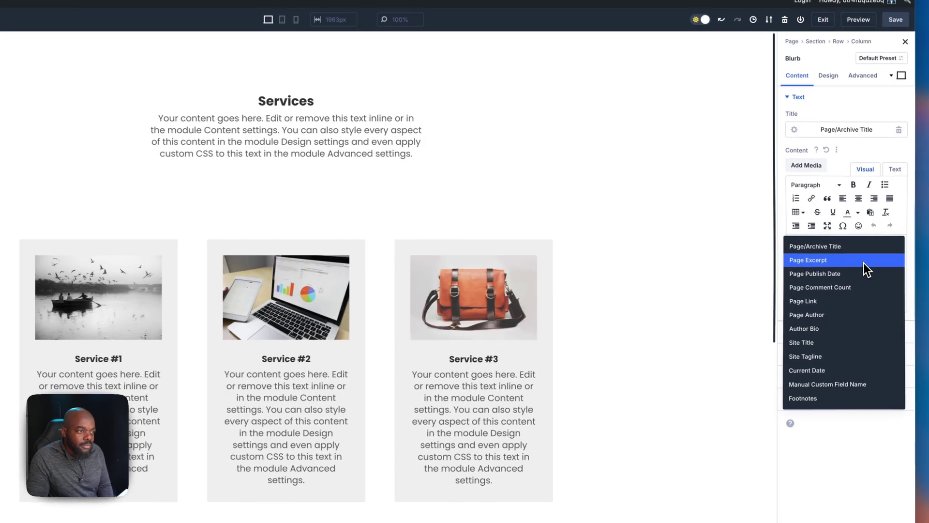
left_click(866, 257)
left_click(898, 242)
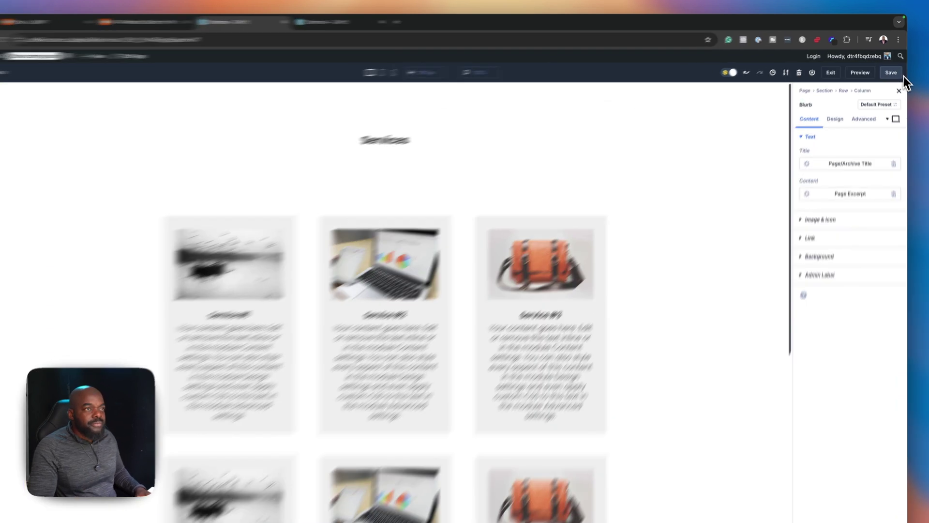
left_click(900, 74)
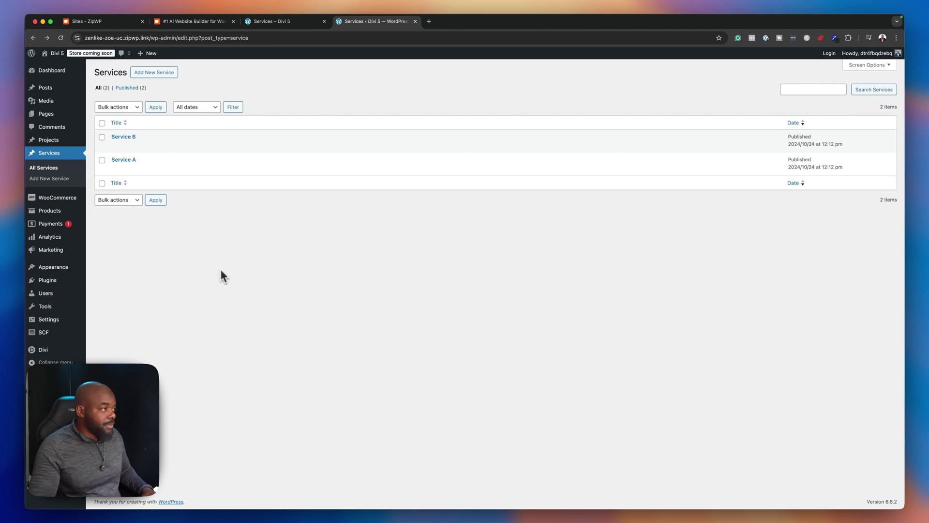
In the Services page builder, delete the placeholder blurb module and the row holding the dynamic Services blurb.
left_click(290, 25)
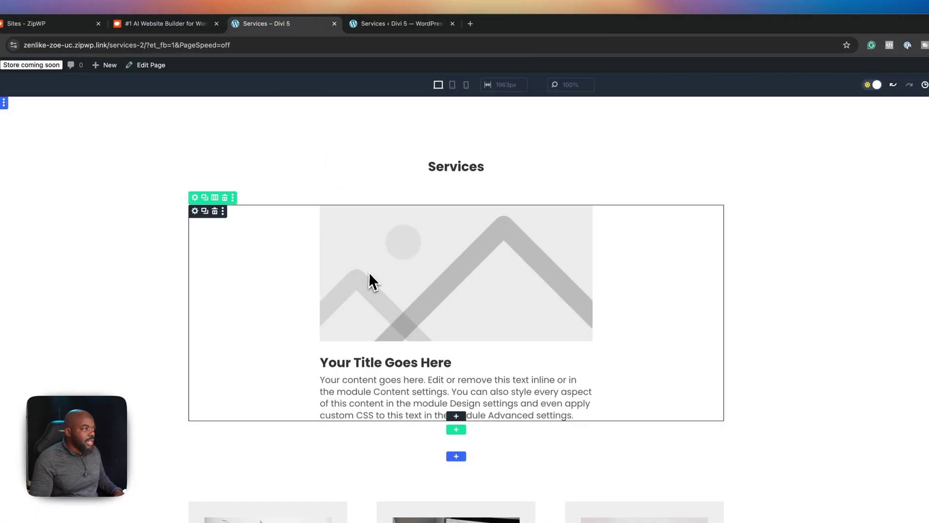
left_click(485, 260)
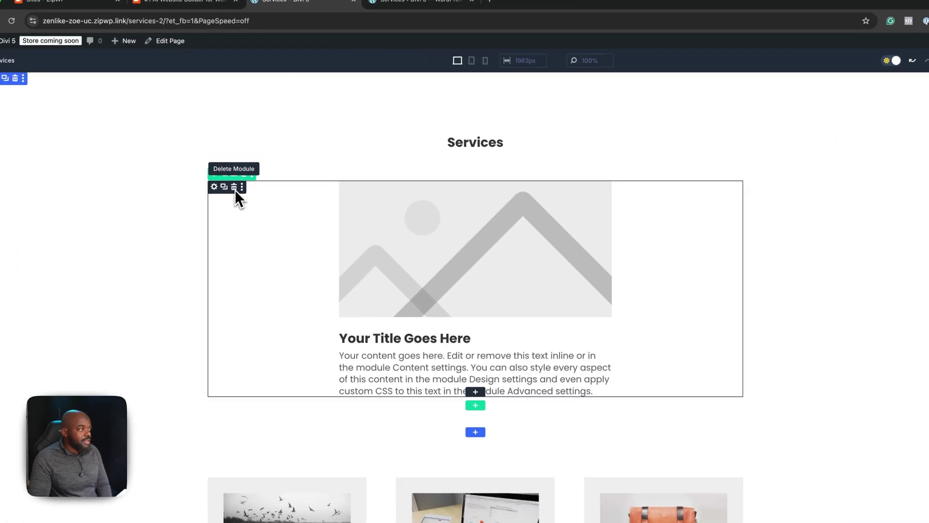
left_click(232, 166)
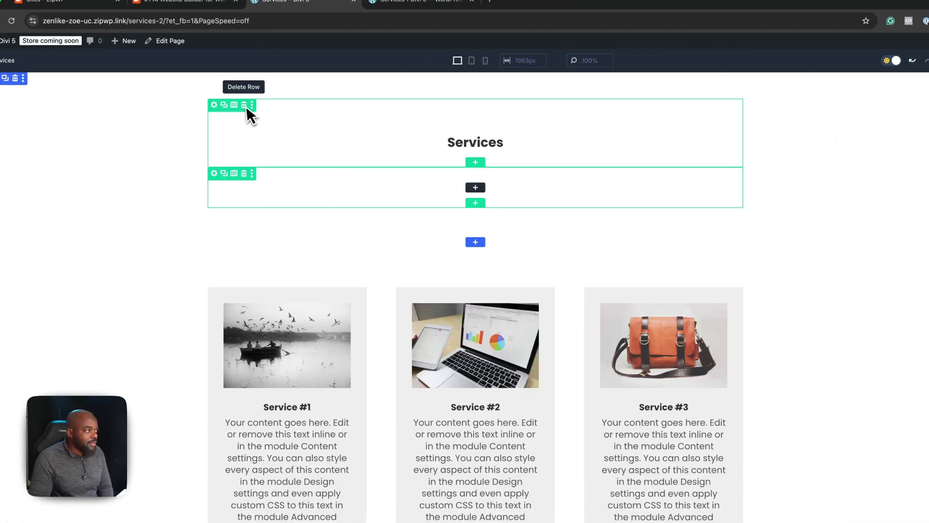
left_click(247, 107)
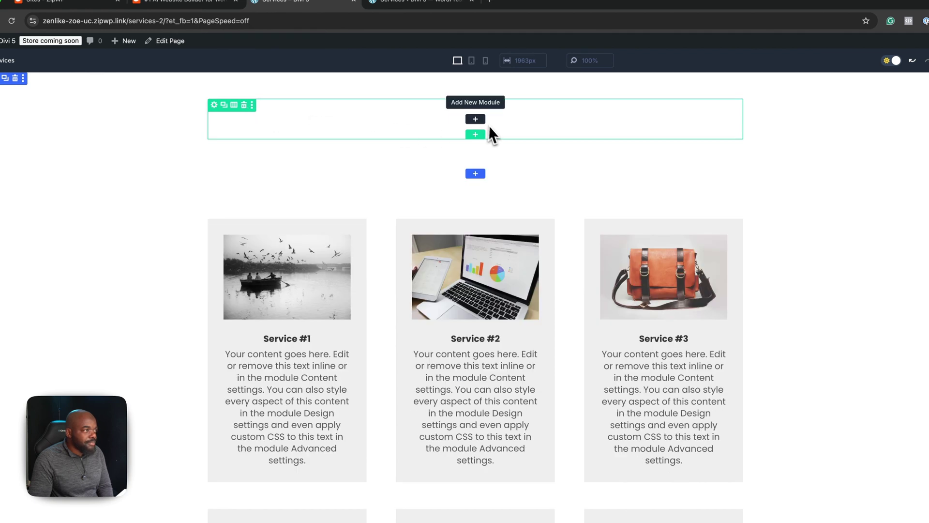
Insert a Blog module in the empty row above the blurb rows.
left_click(475, 120)
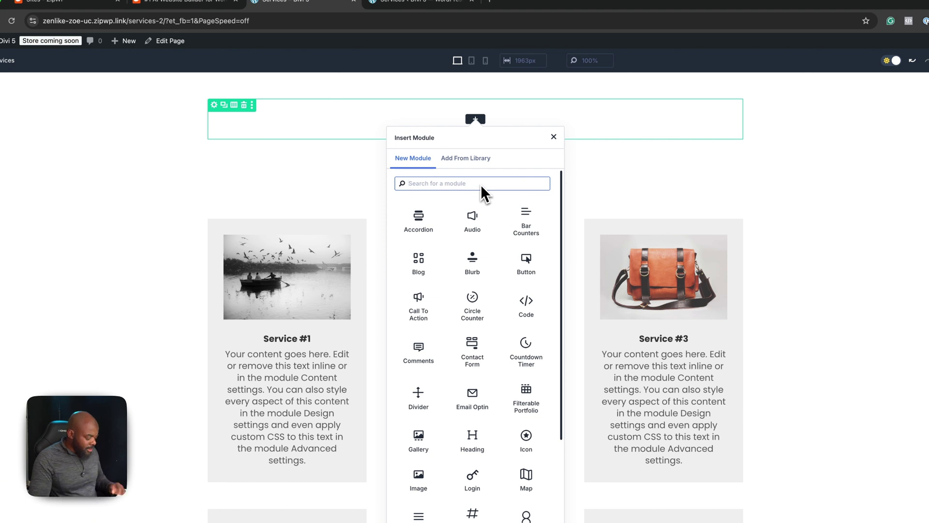
type("blog")
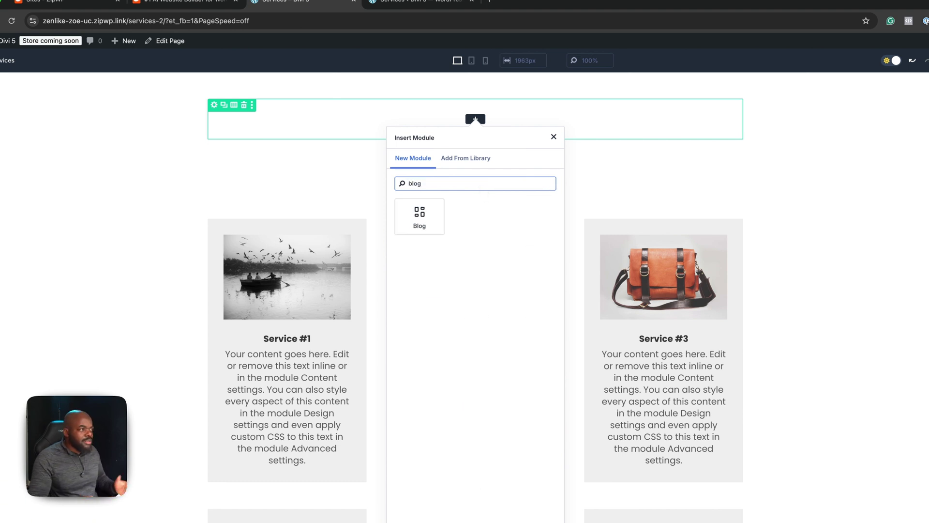
left_click(429, 217)
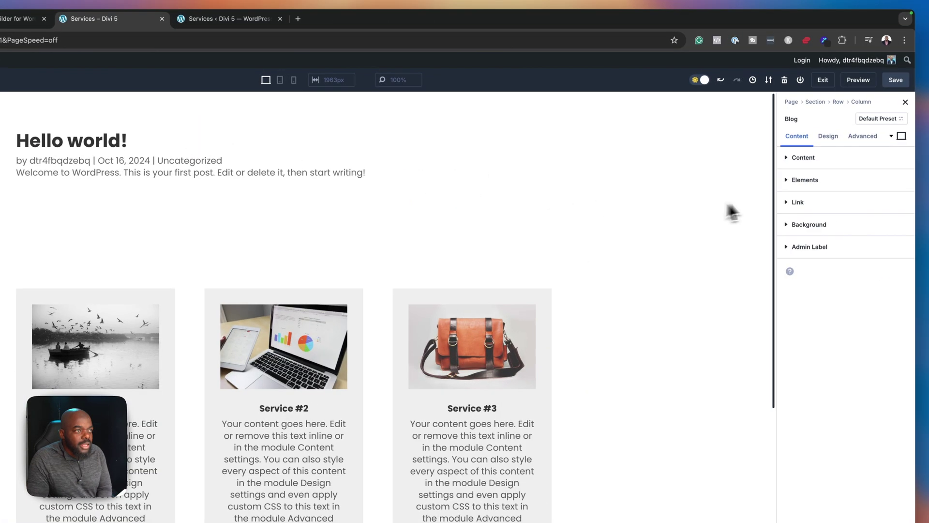
Check the post types offered in the Blog module's content settings, and save and reload the page to refresh them.
left_click(789, 158)
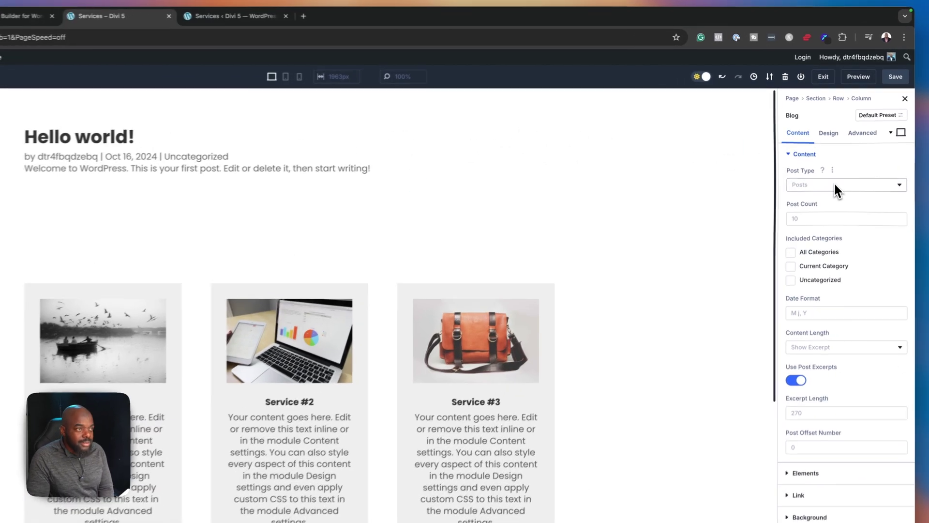
left_click(843, 152)
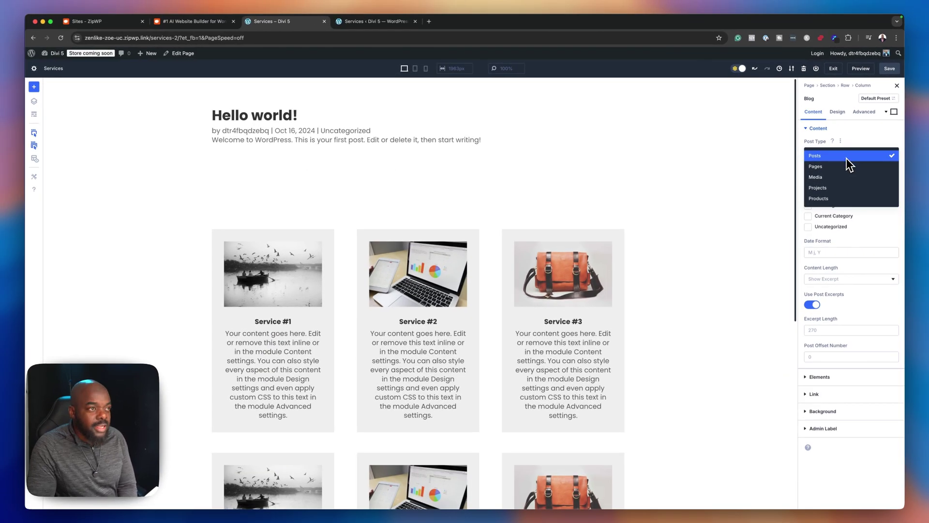
left_click(857, 152)
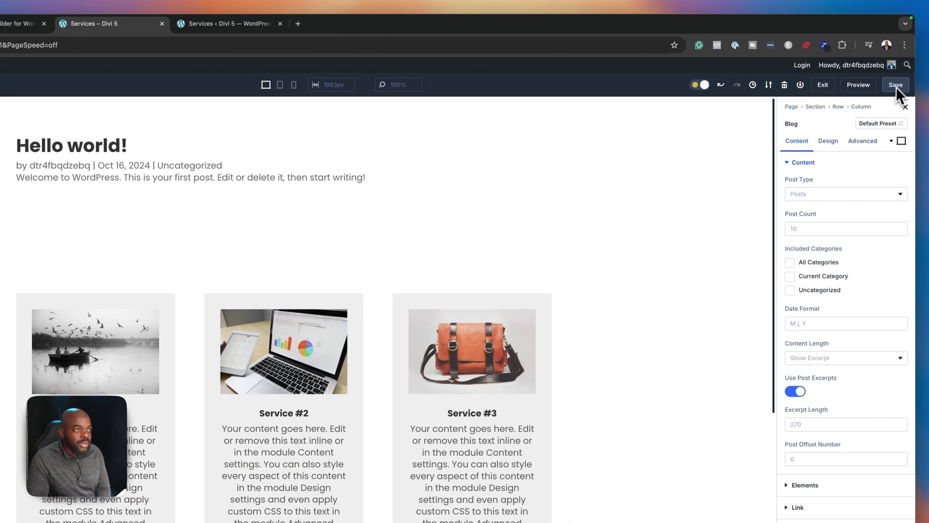
left_click(896, 86)
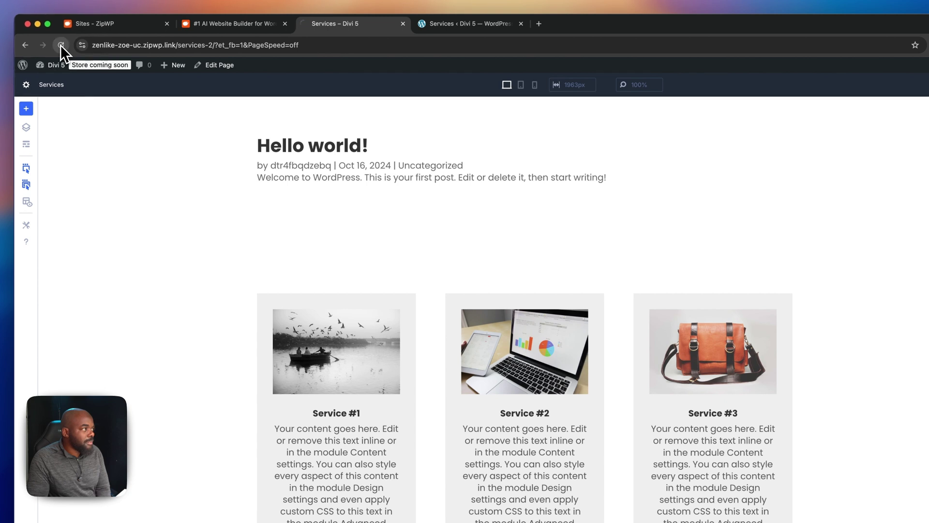
left_click(60, 44)
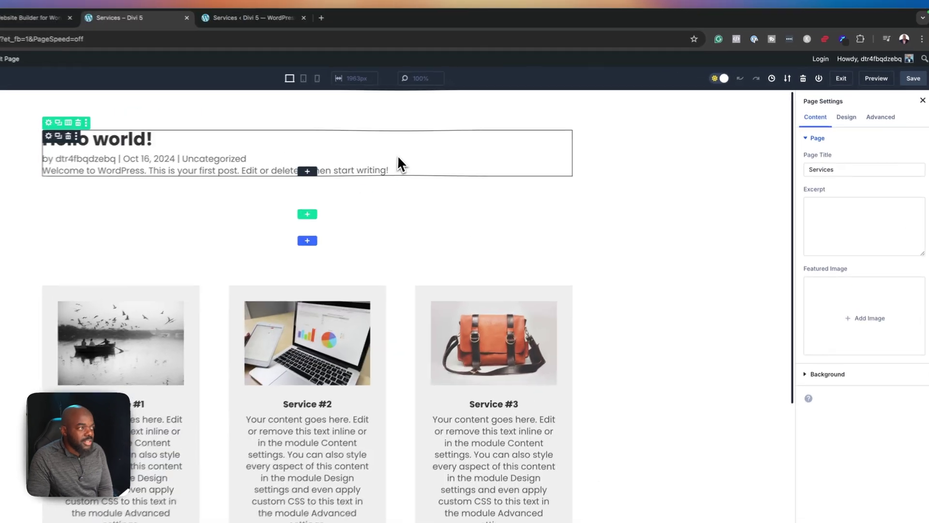
Set the Blog module's post type to Services and review the service entries it lists on the page.
left_click(426, 127)
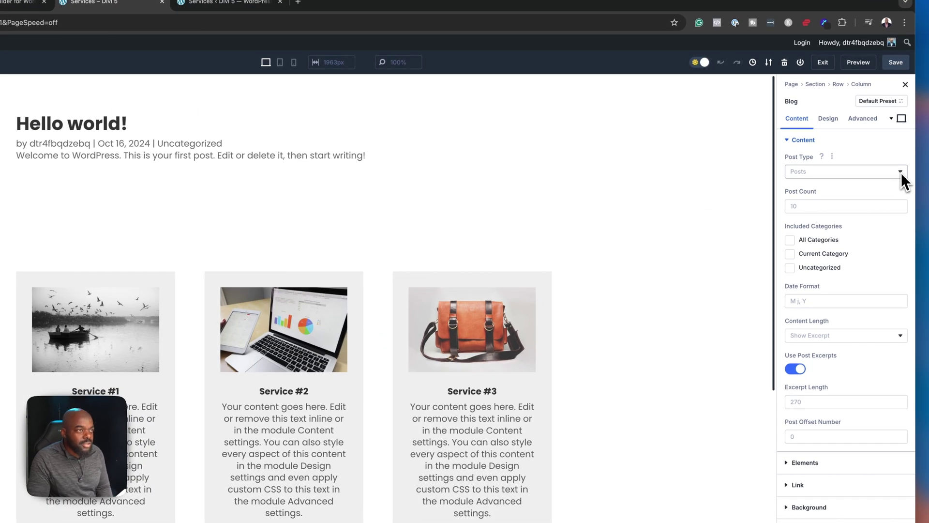
left_click(901, 174)
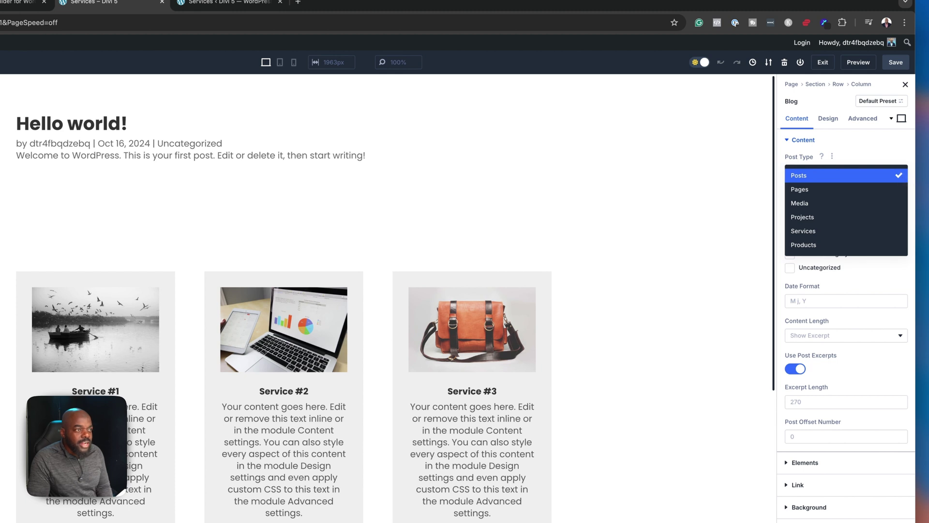
left_click(824, 235)
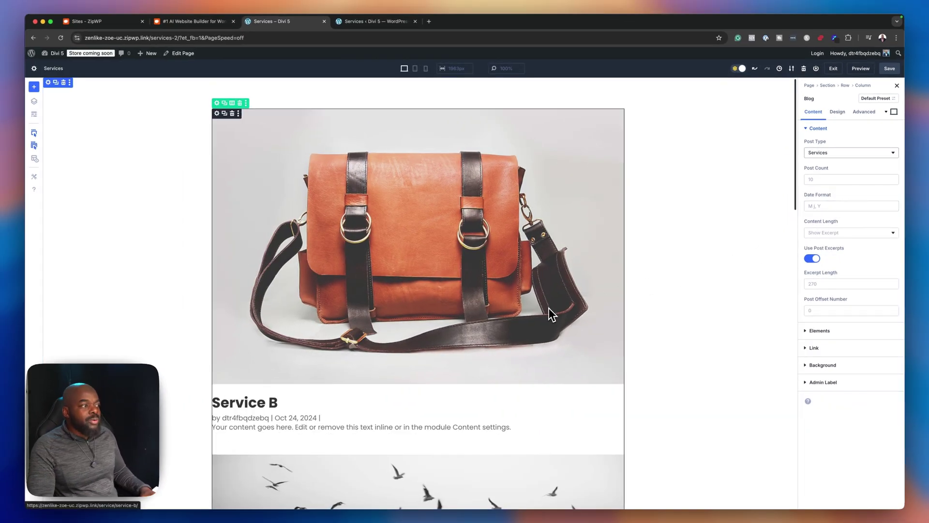
scroll(543, 306, "down", 10)
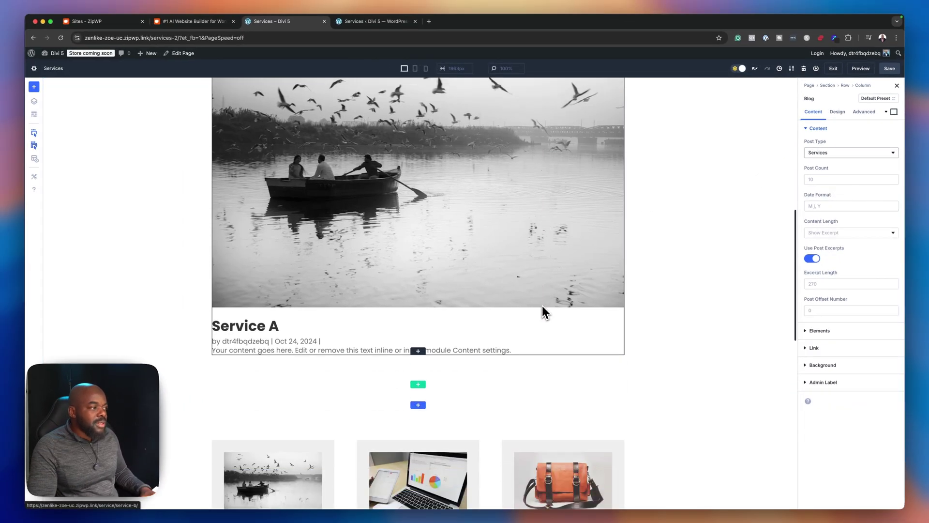
scroll(542, 305, "up", 10)
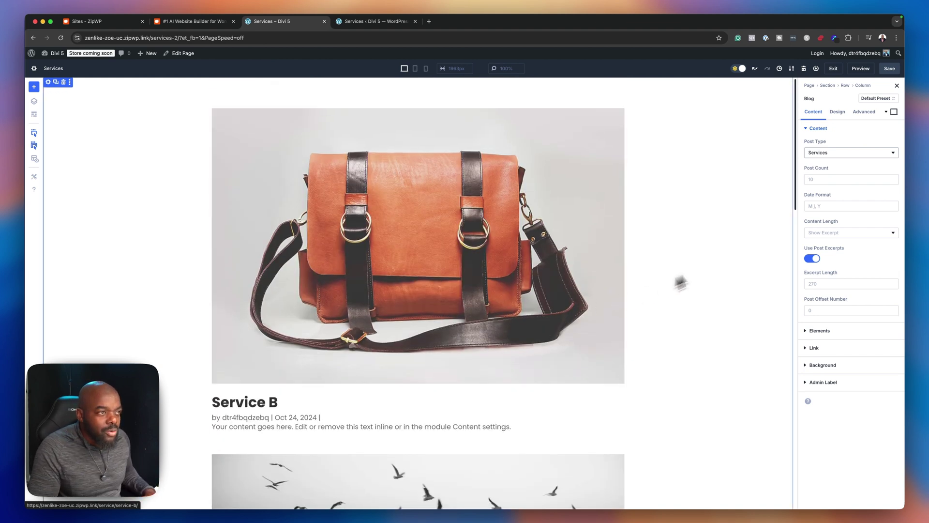
Limit the Blog module to a post count of 3 and set its layout to Grid.
left_click(816, 181)
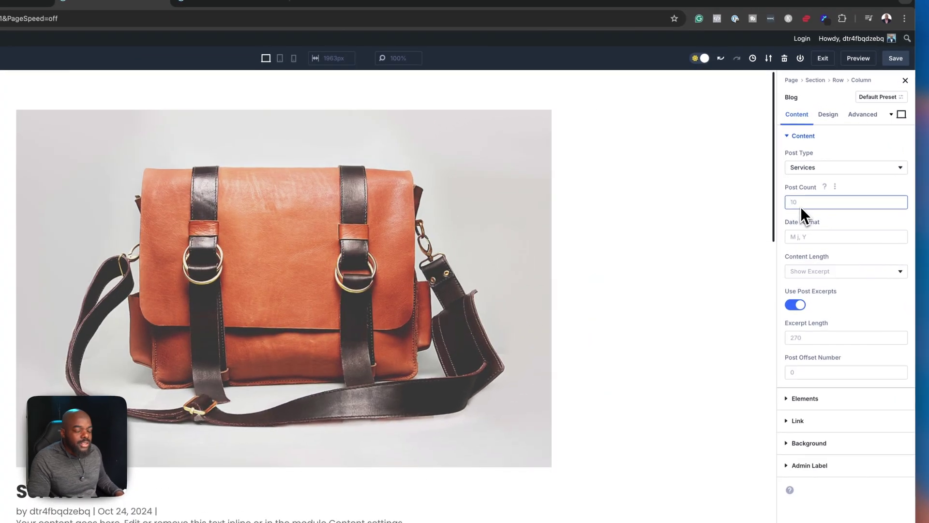
type("3")
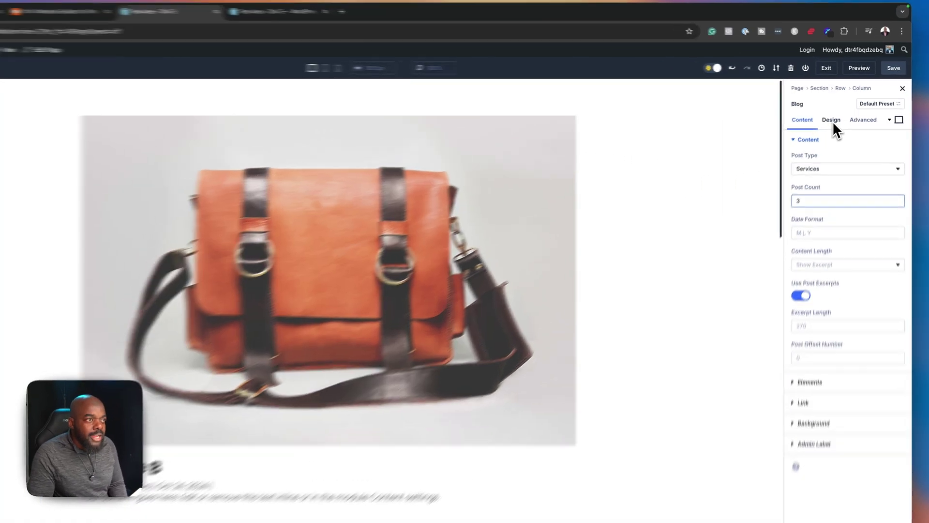
left_click(835, 114)
left_click(817, 128)
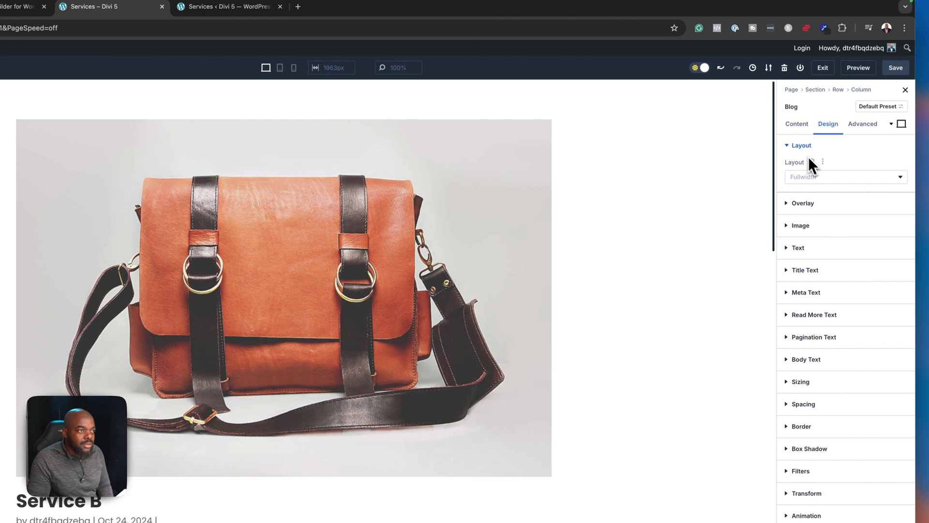
left_click(828, 177)
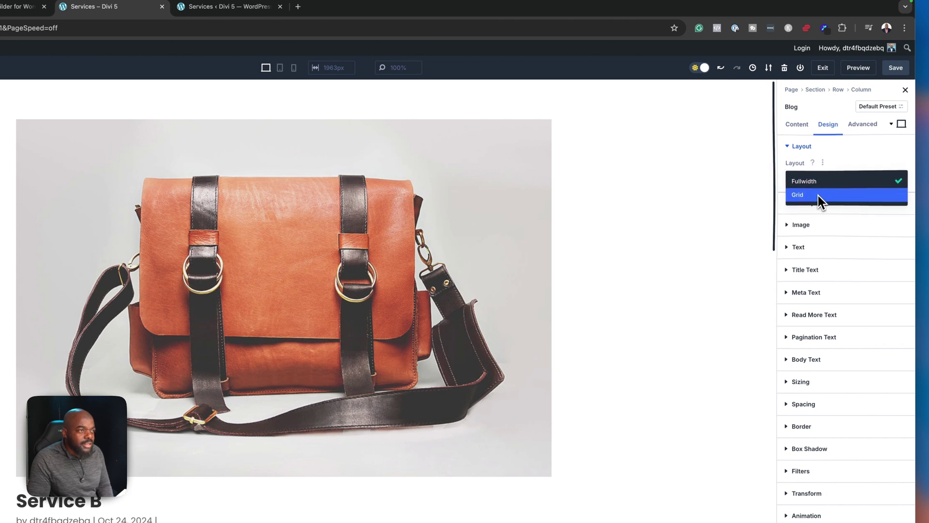
left_click(818, 195)
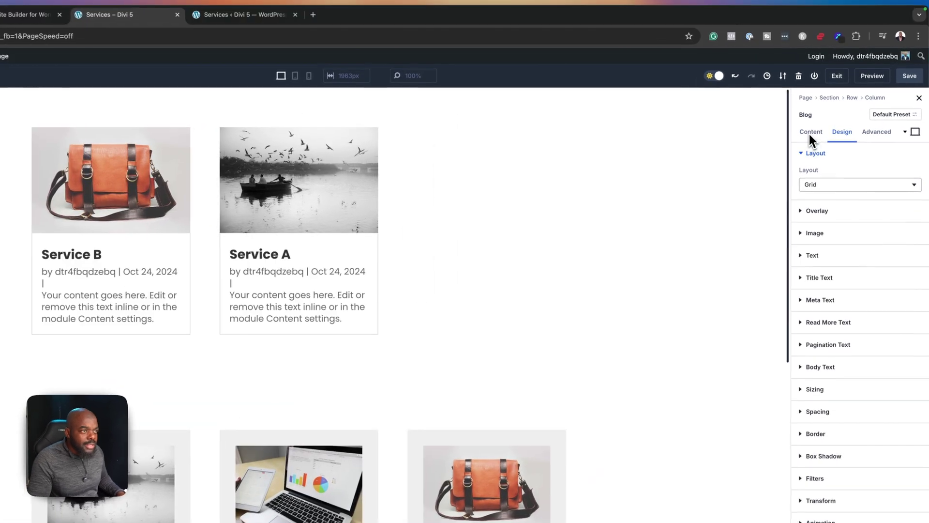
Hide the date, categories and author in the Blog module's displayed elements.
left_click(813, 112)
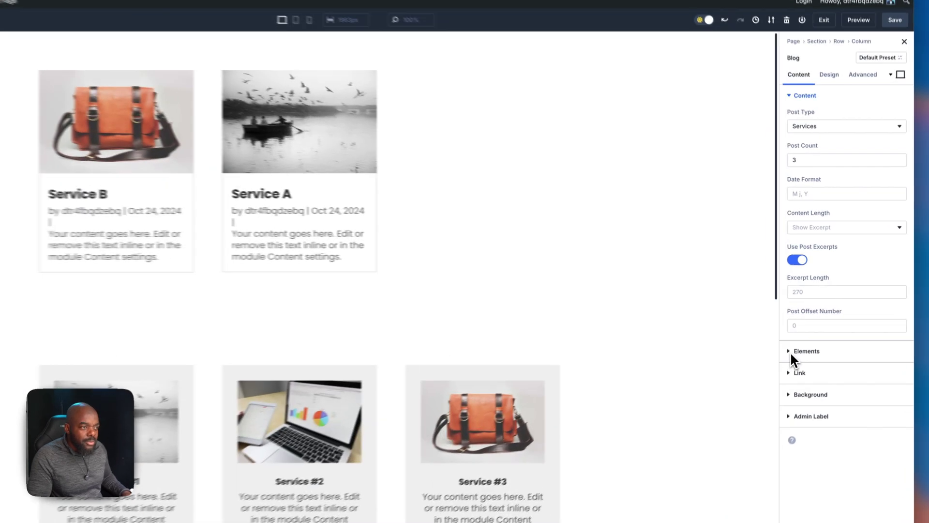
left_click(791, 354)
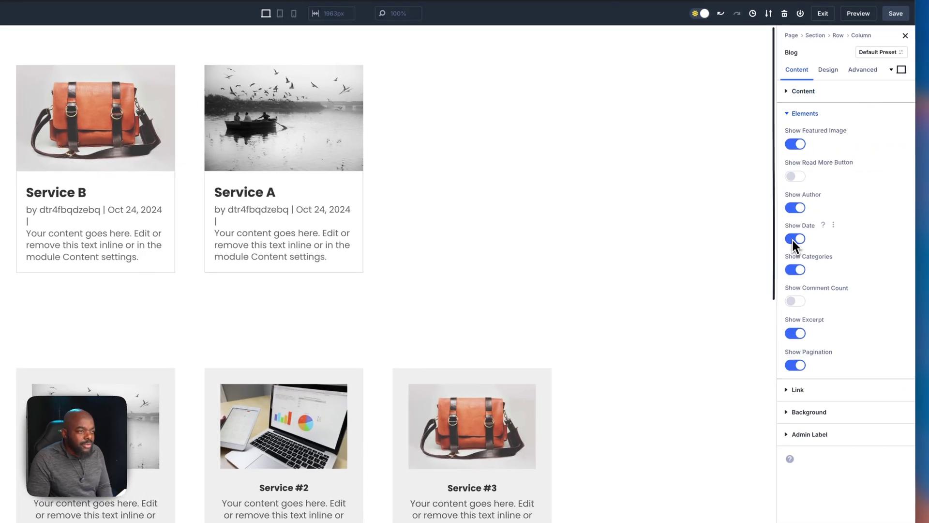
left_click(791, 239)
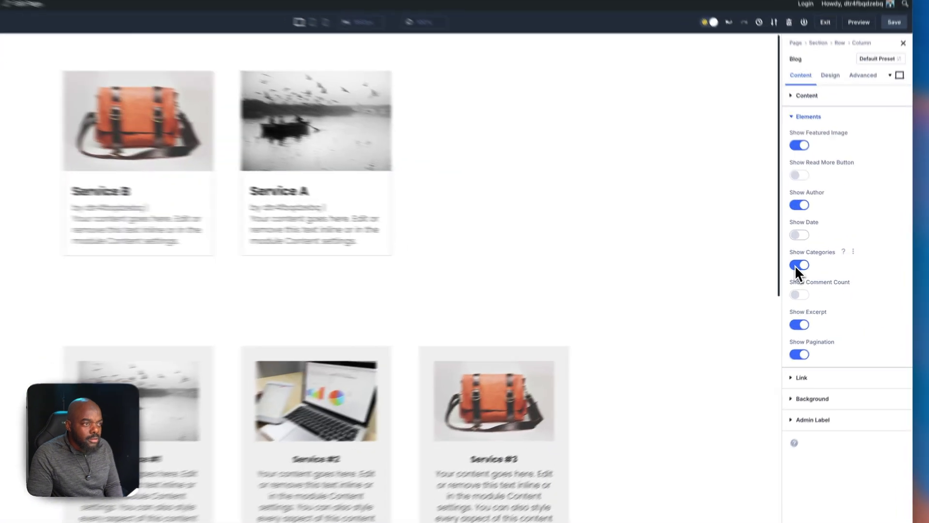
left_click(811, 266)
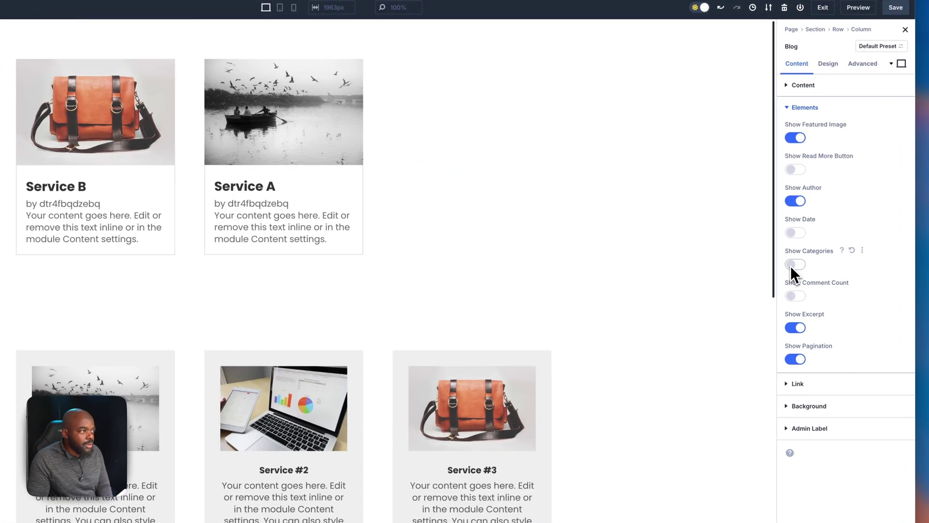
left_click(793, 201)
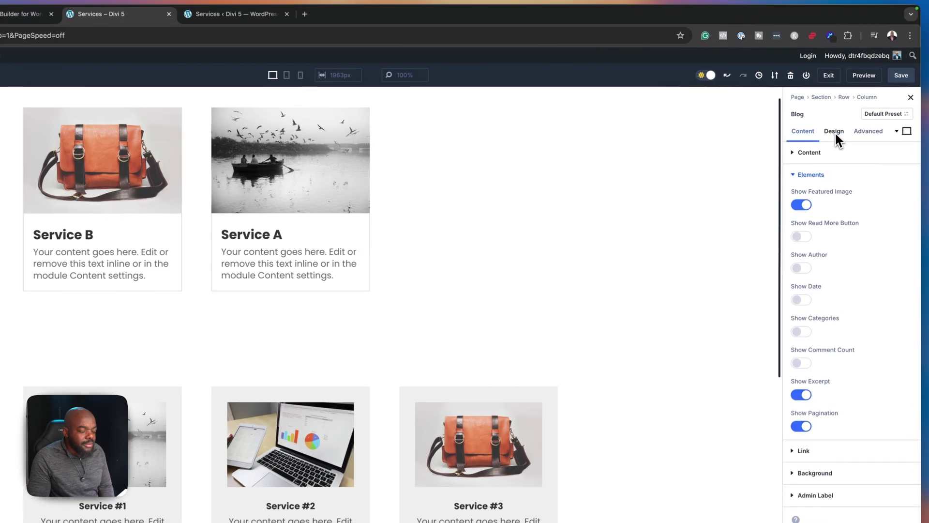
Center the text alignment of the Blog module's service cards.
left_click(838, 112)
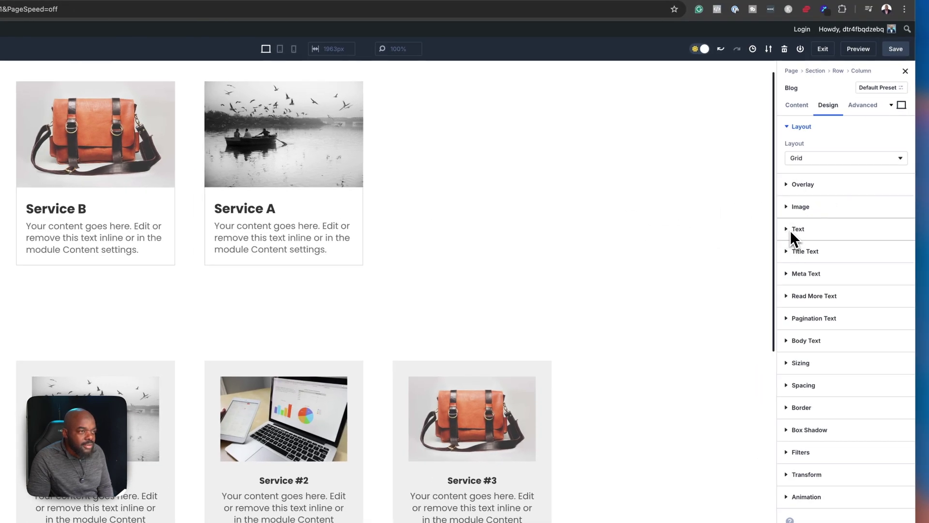
left_click(789, 229)
left_click(810, 227)
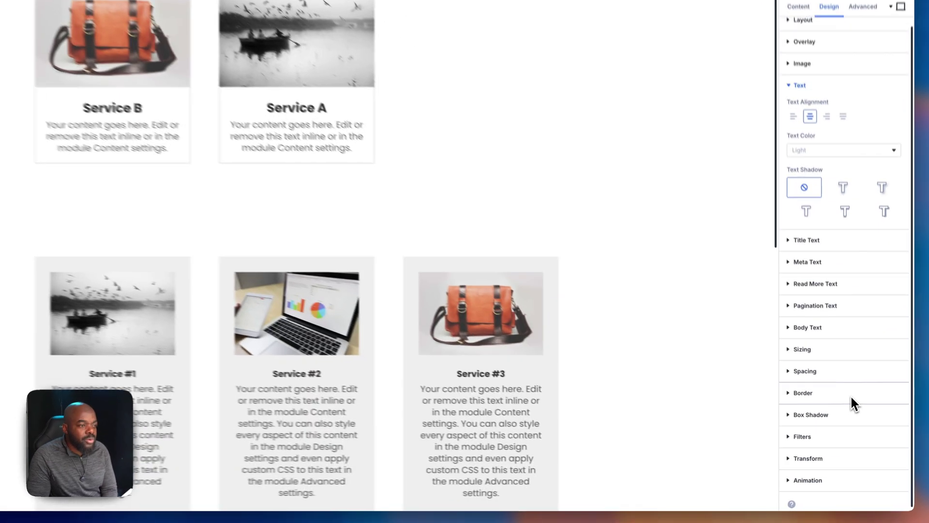
Set the Blog module's grid layout border radius to 1rem on all corners and save the page.
left_click(854, 421)
left_click(806, 297)
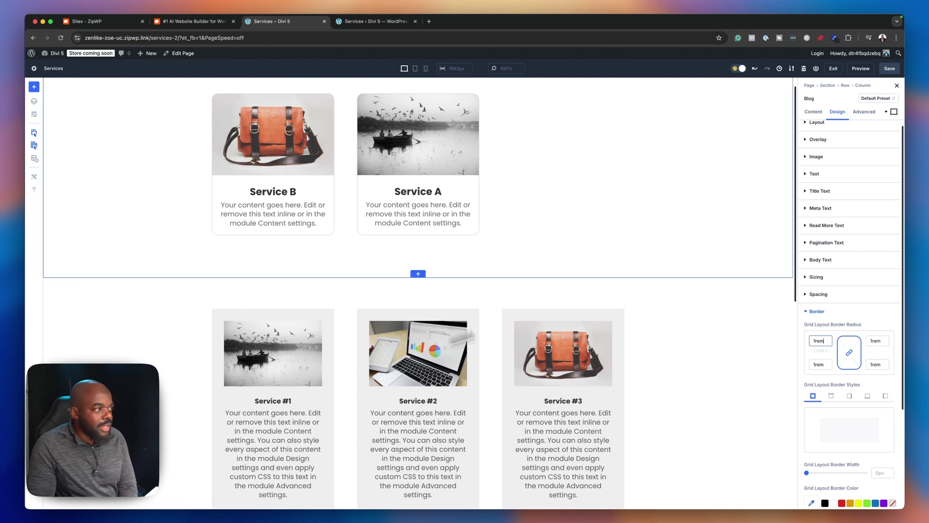
scroll(869, 350, "up", 1)
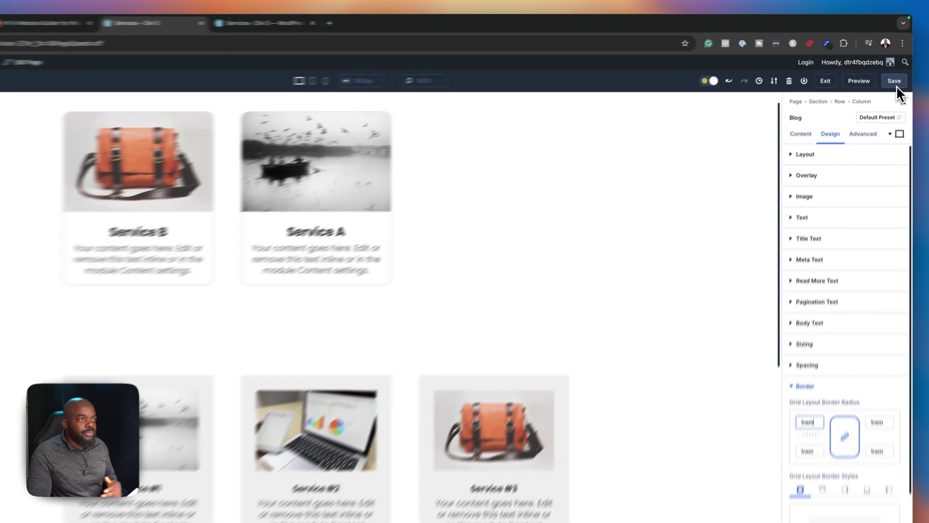
left_click(892, 70)
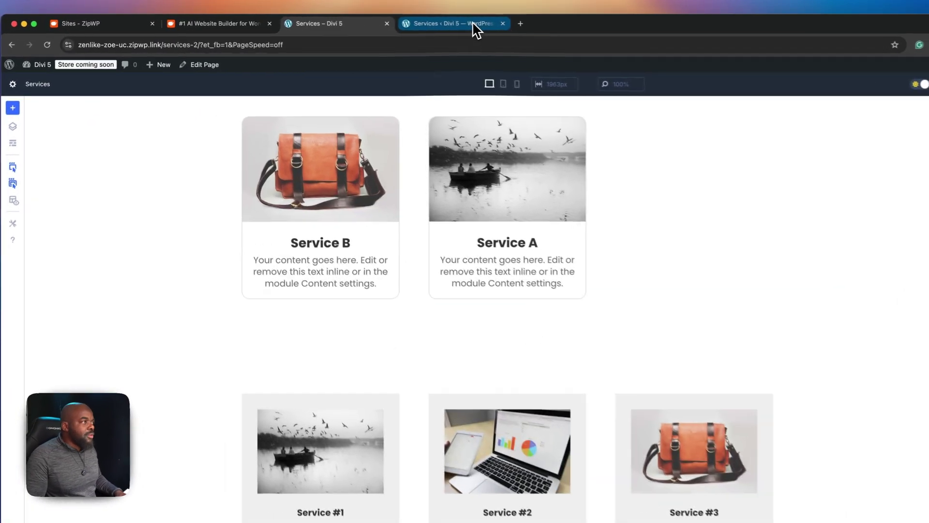
In the WordPress admin, add a new service titled "Service C" with the body "Your content goes here. Edit or remove this text inline or in the module Content settings.".
left_click(392, 21)
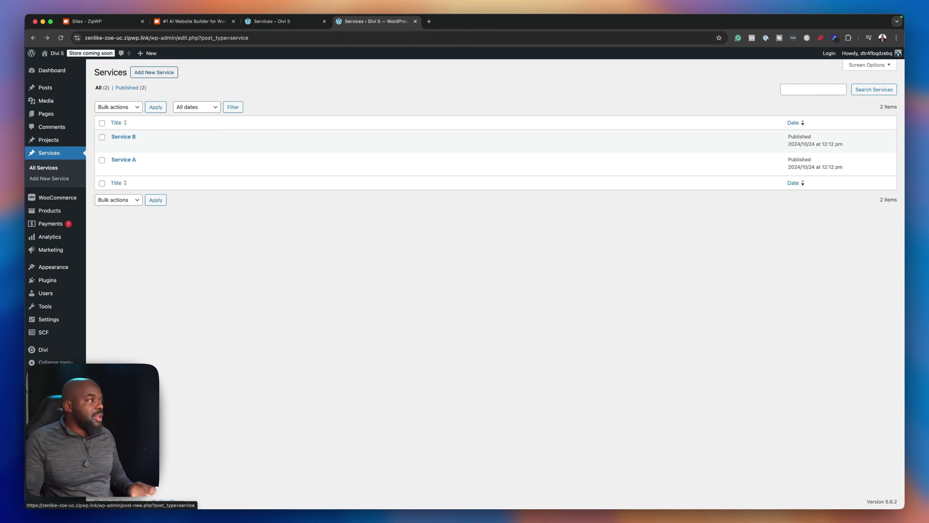
left_click(154, 72)
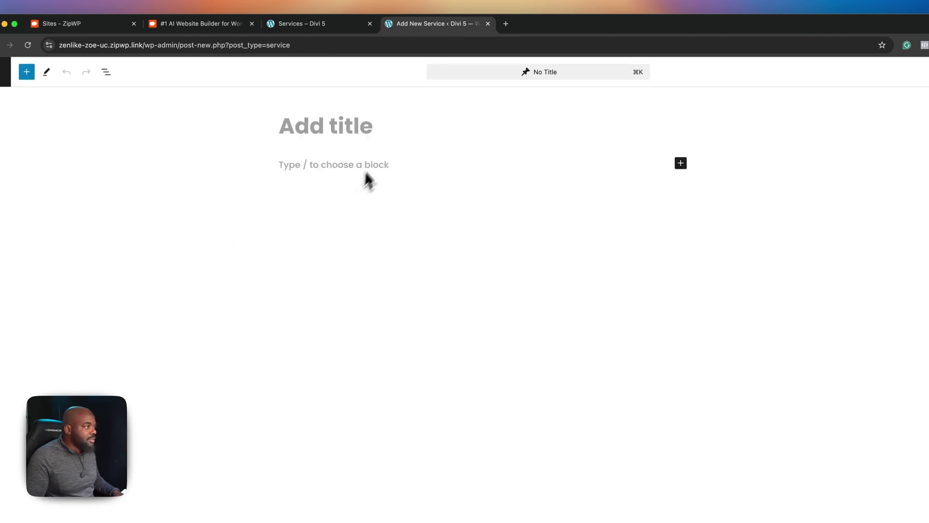
left_click(346, 127)
type("Se")
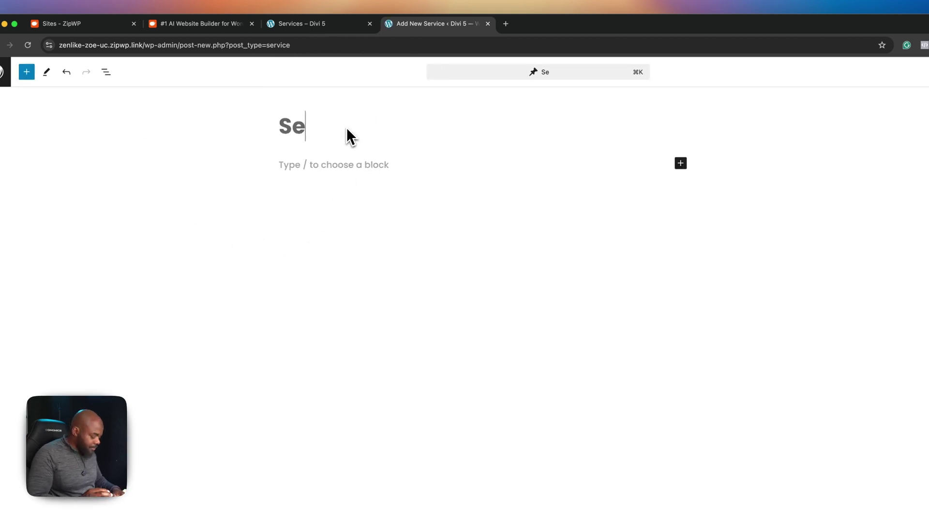
type("rvice C")
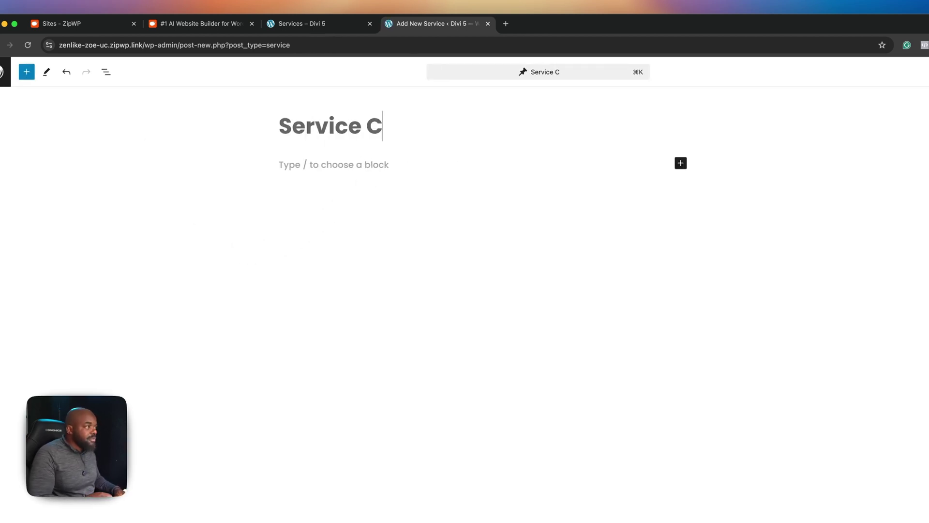
left_click(309, 169)
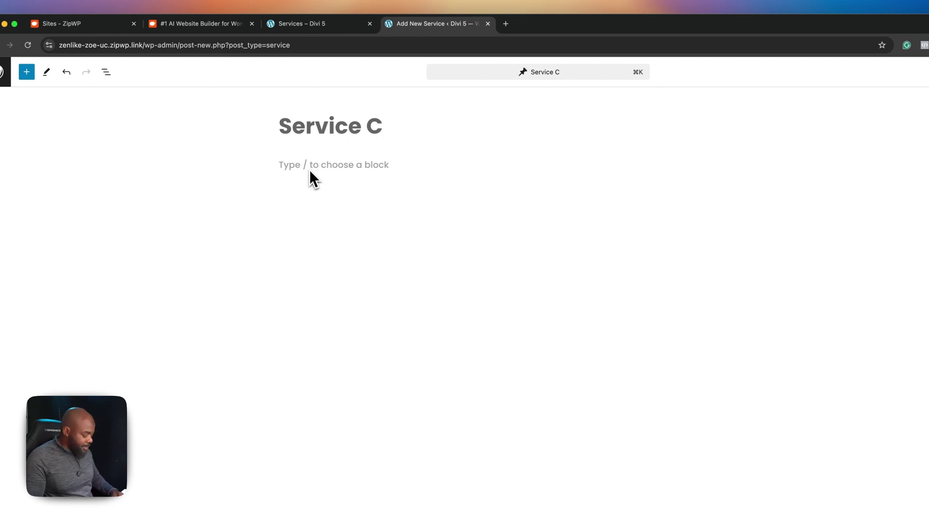
type("Your content goes here. Edit or remove this text inline or in the module Content settings.")
Set the laptop image pexels-pixabay-265087-1.jpg as Service C's featured image and publish the service.
left_click(884, 71)
left_click(804, 101)
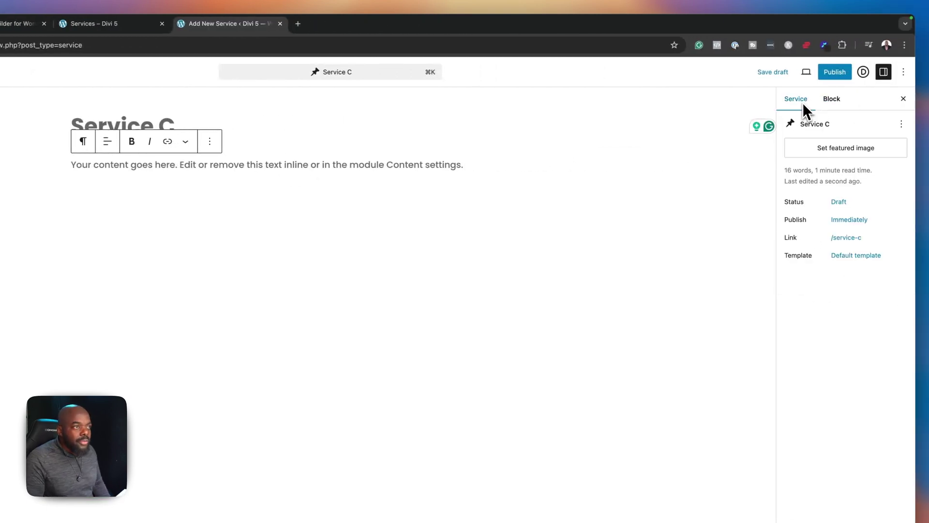
left_click(845, 152)
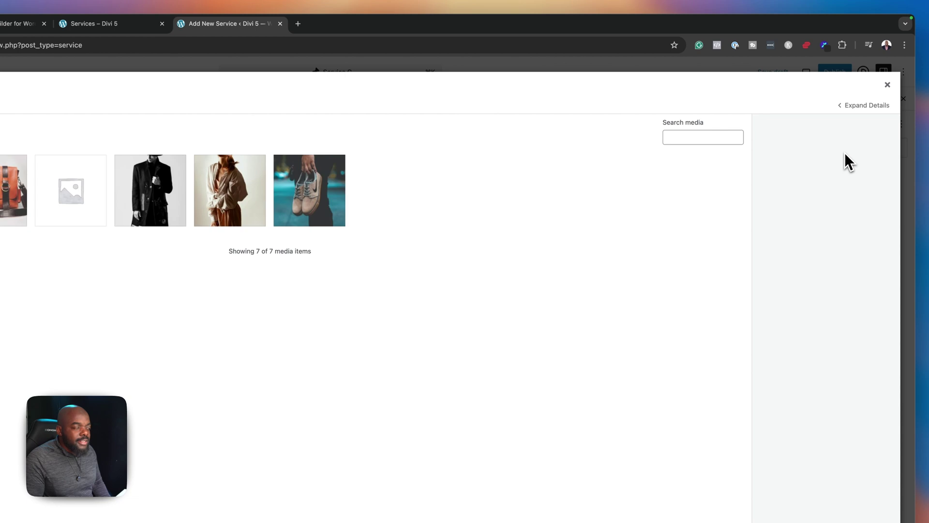
left_click(126, 151)
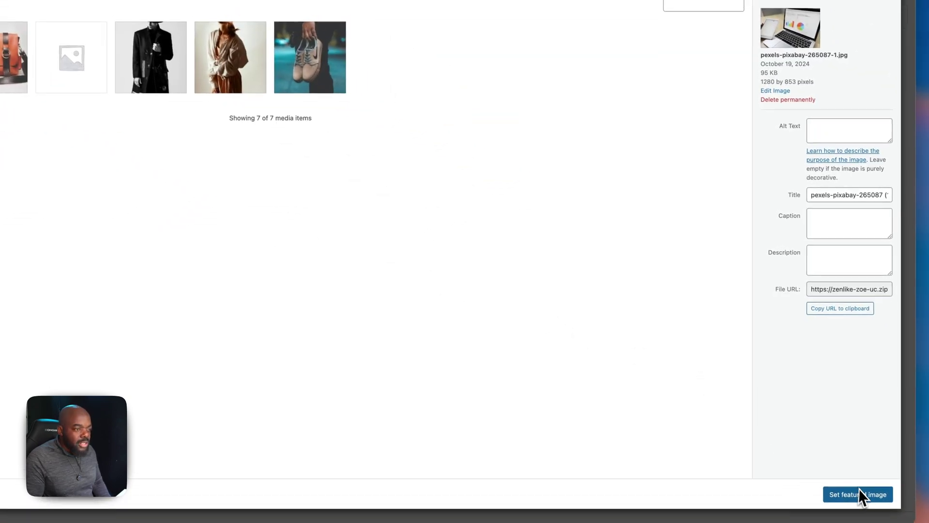
scroll(861, 495, "up", 3)
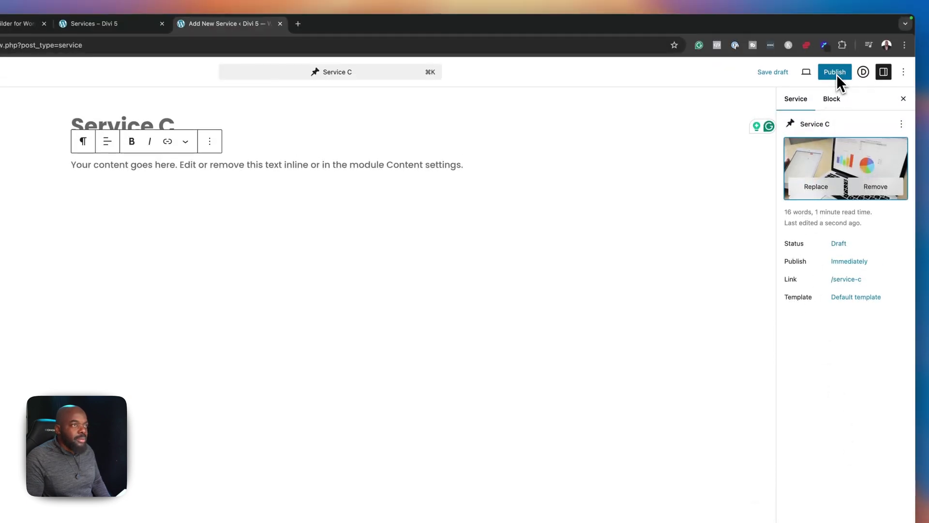
left_click(834, 72)
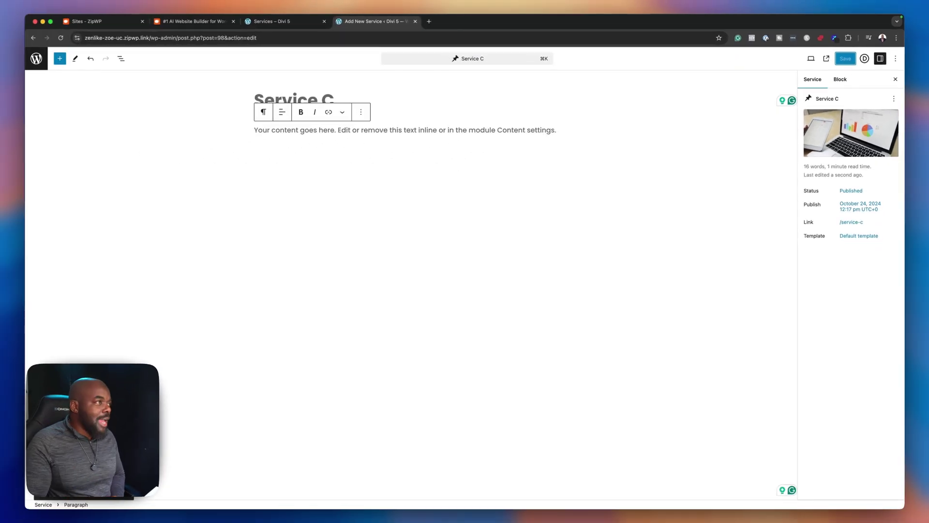
Back in the Services page builder, save and preview the page, and reopen the previewed page for editing with Divi.
left_click(288, 22)
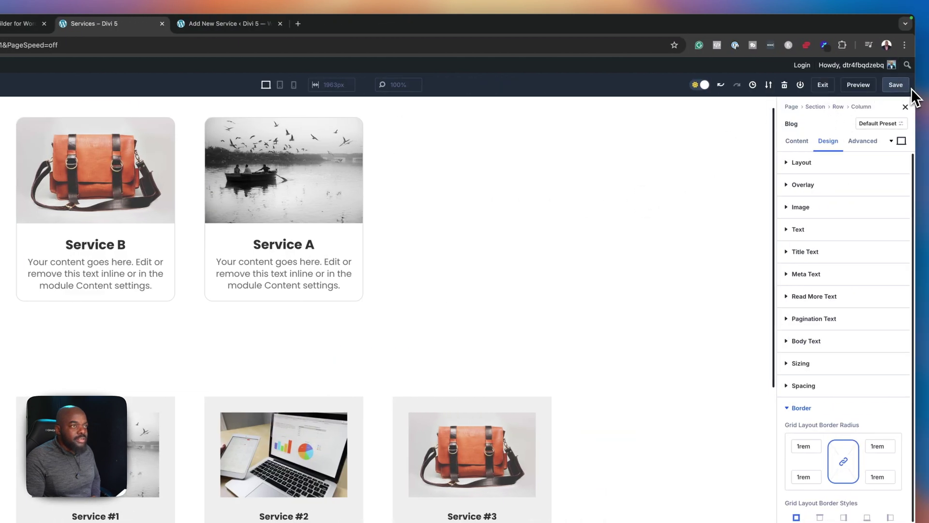
left_click(905, 87)
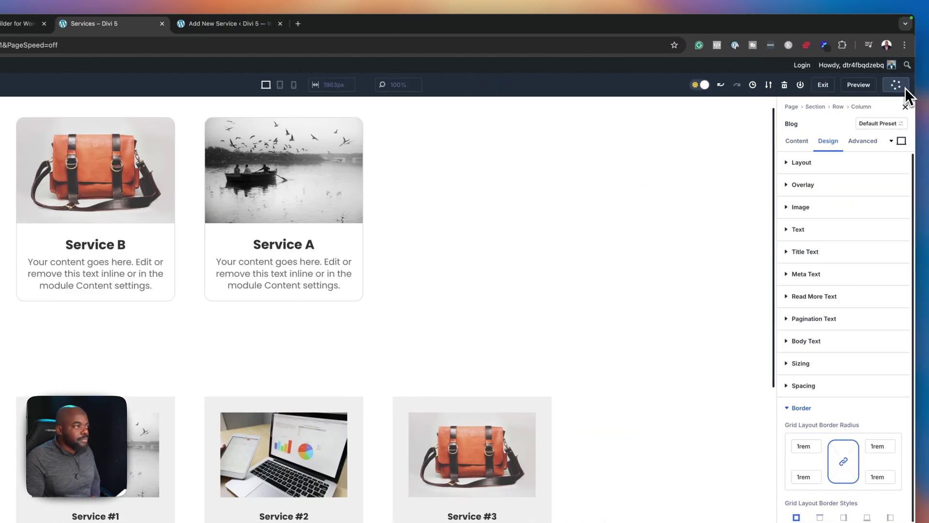
left_click(864, 84)
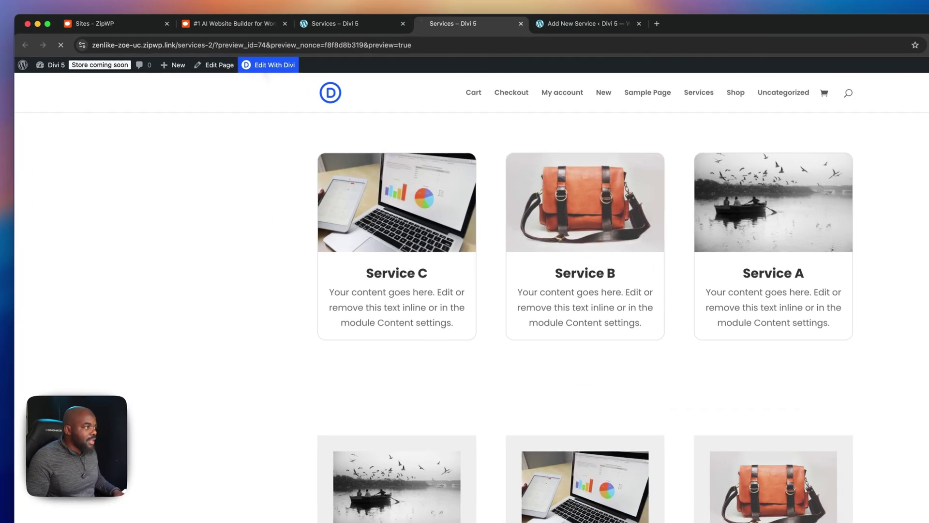
left_click(217, 55)
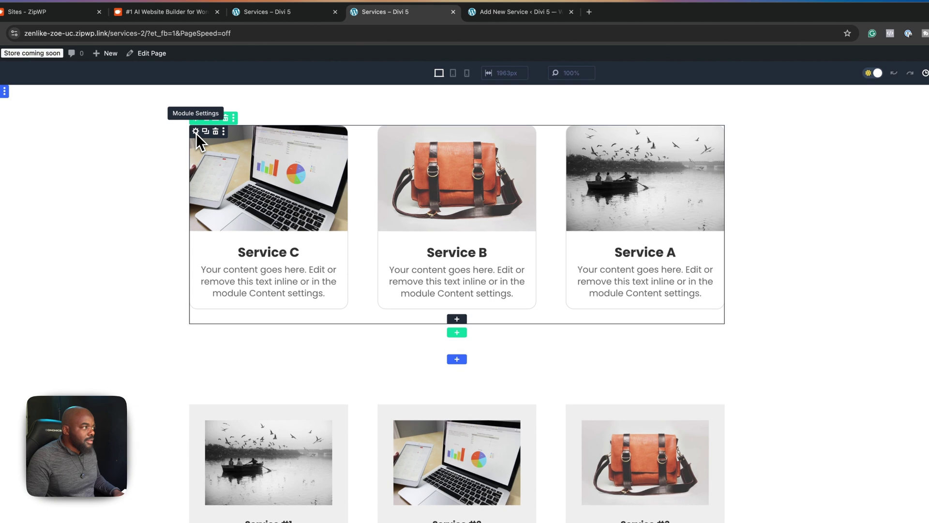
Set the Blog module's grid tile background color to yellow #edf000 and compare its cards with the blurb rows below.
left_click(195, 131)
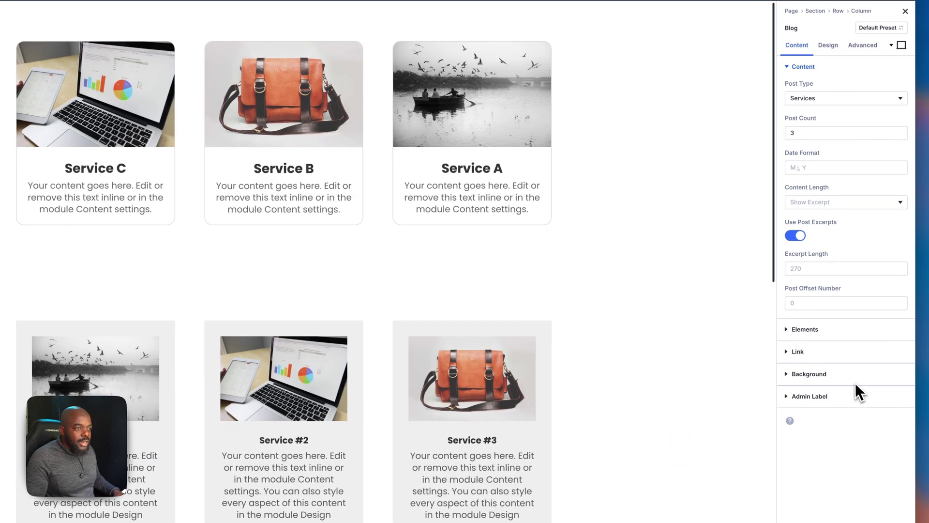
left_click(848, 376)
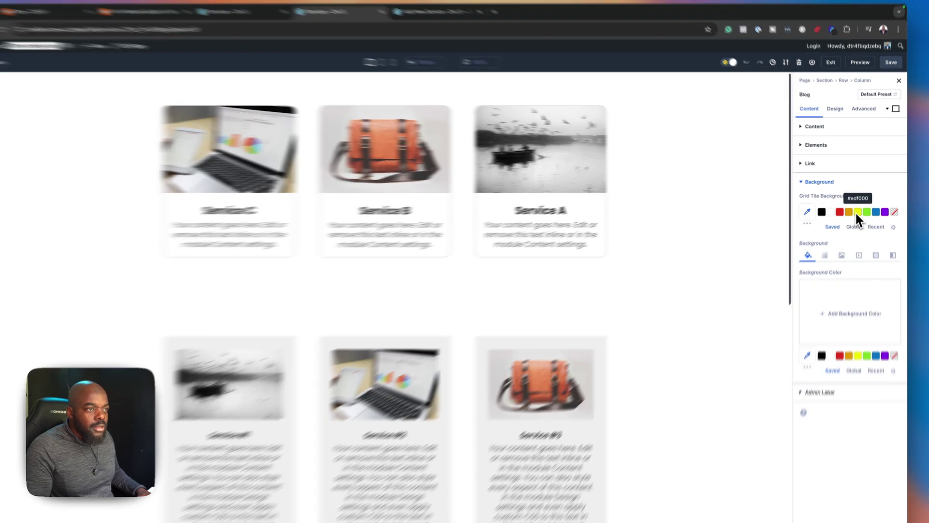
left_click(857, 213)
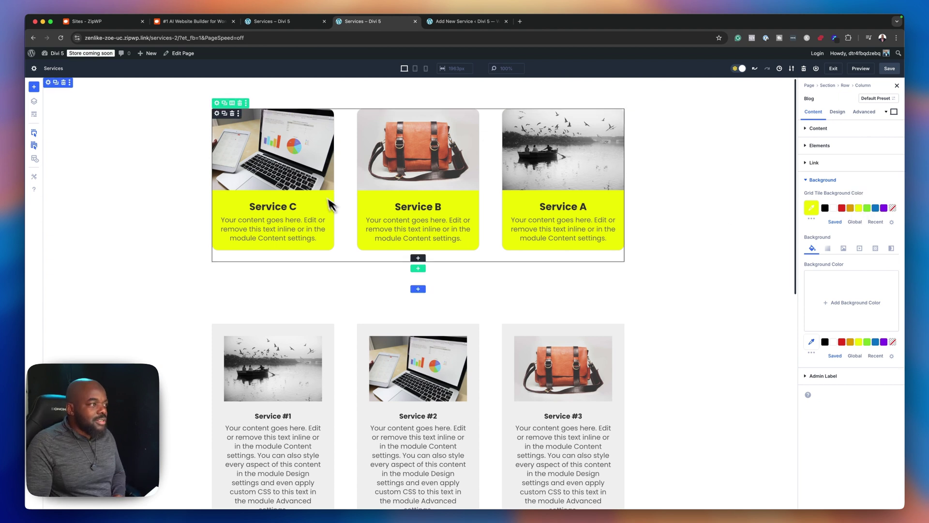
scroll(678, 381, "down", 5)
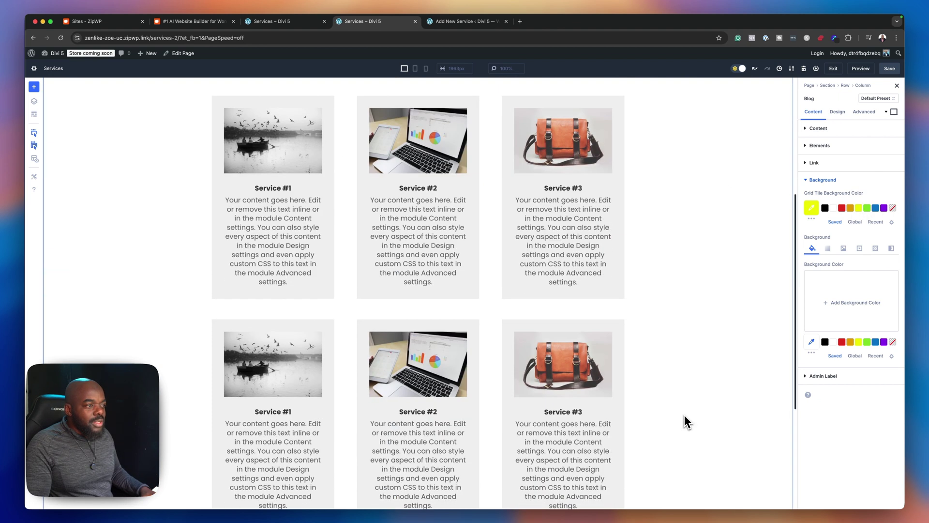
scroll(684, 414, "up", 5)
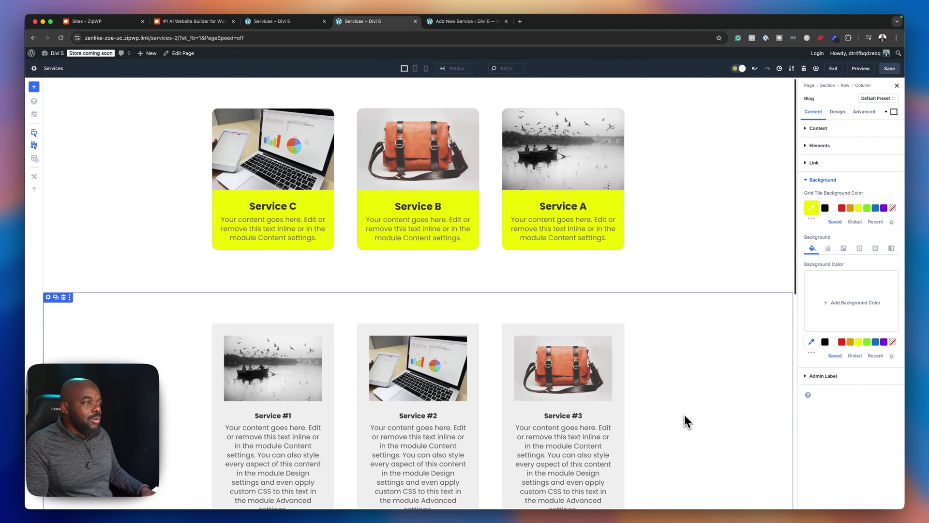